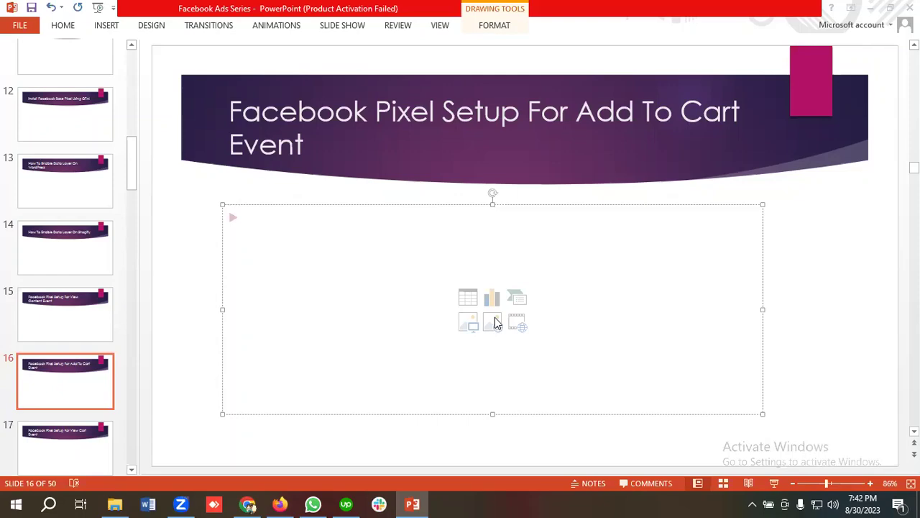
# Switch to the DNK store in Firefox and open the Dark Brown Jeans product page from Featured Products.
pyautogui.click(280, 503)
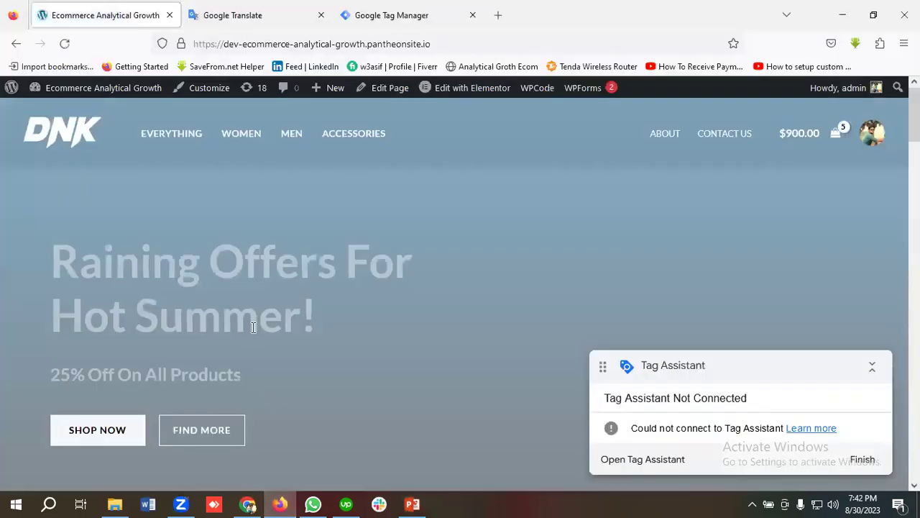
pyautogui.scroll(-7, 375, 339)
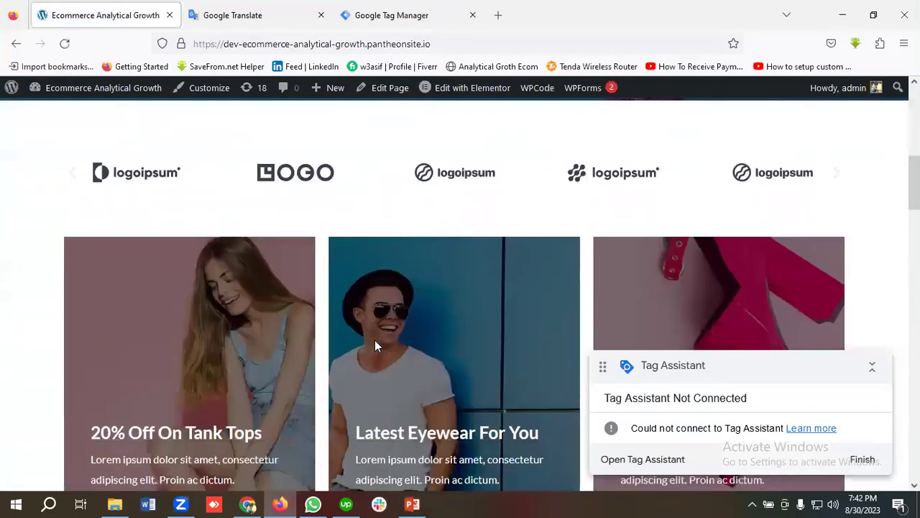
pyautogui.scroll(-12, 375, 346)
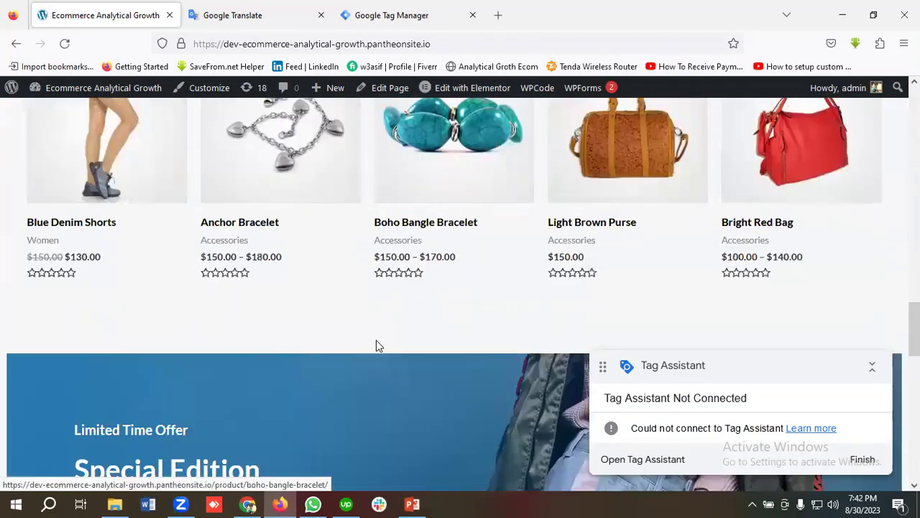
pyautogui.scroll(6, 376, 345)
pyautogui.scroll(-2, 376, 345)
pyautogui.scroll(2, 377, 347)
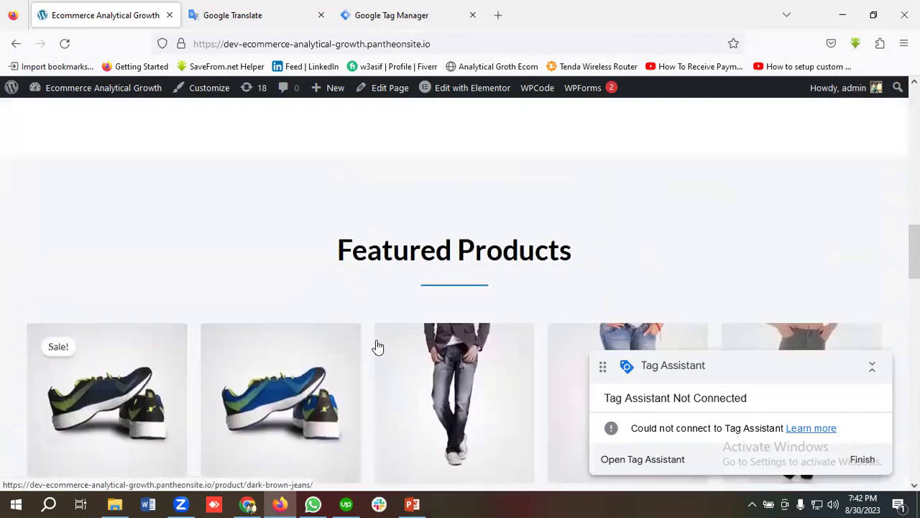
pyautogui.scroll(-3, 377, 346)
pyautogui.click(455, 303)
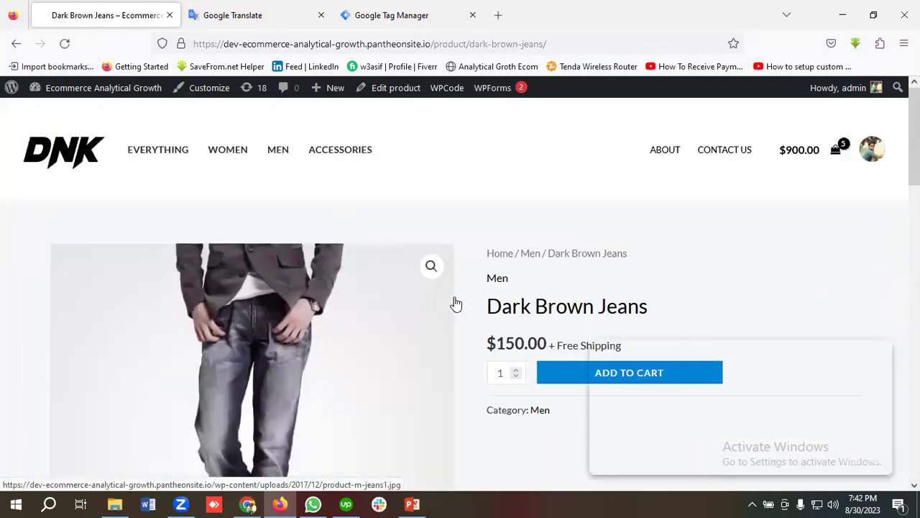
# Add one pair of Dark Brown Jeans to the cart from its product page.
pyautogui.scroll(-1, 602, 255)
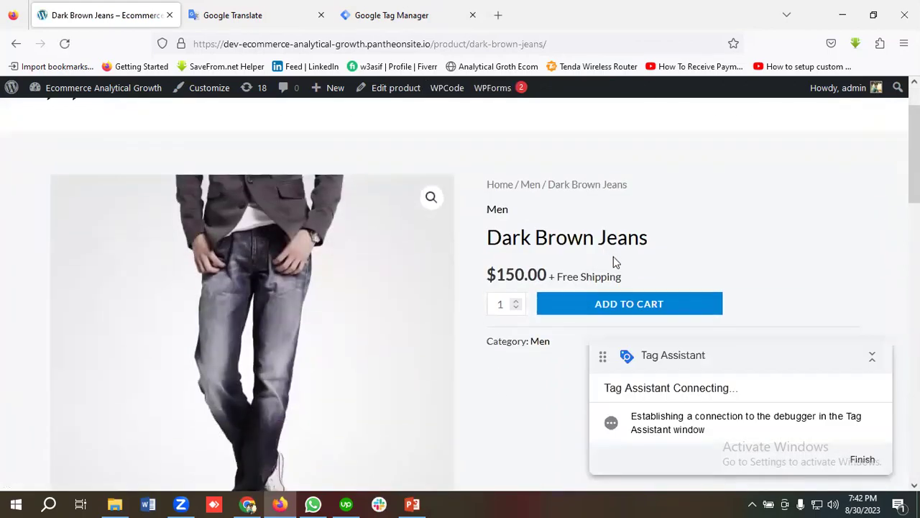
pyautogui.scroll(-1, 575, 252)
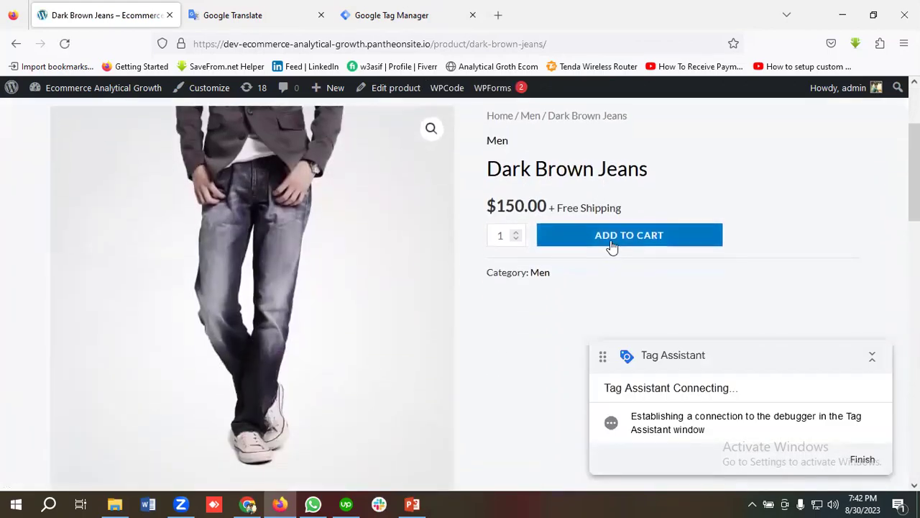
pyautogui.click(611, 241)
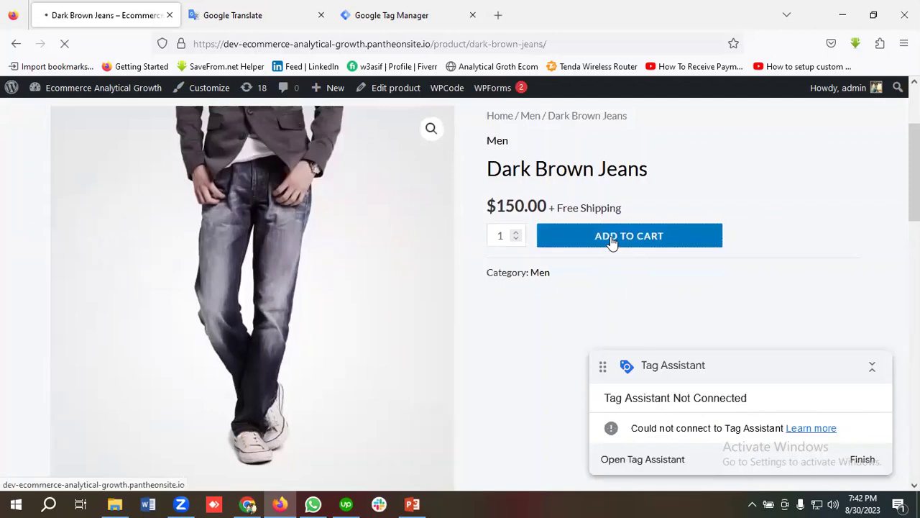
# View the container's variables in Google Tag Manager, then start preview mode and connect Tag Assistant to dev-ecommerce-analytical-growth.pantheonsite.io.
pyautogui.click(414, 14)
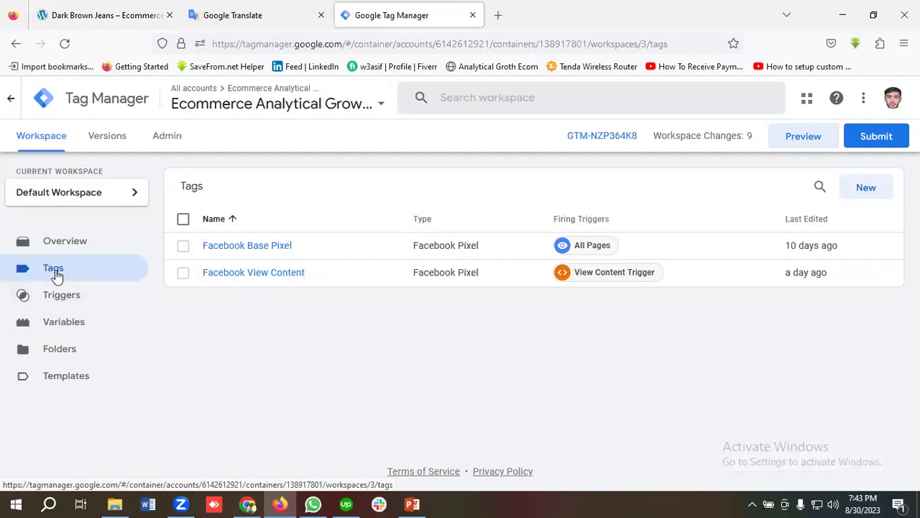
pyautogui.click(65, 327)
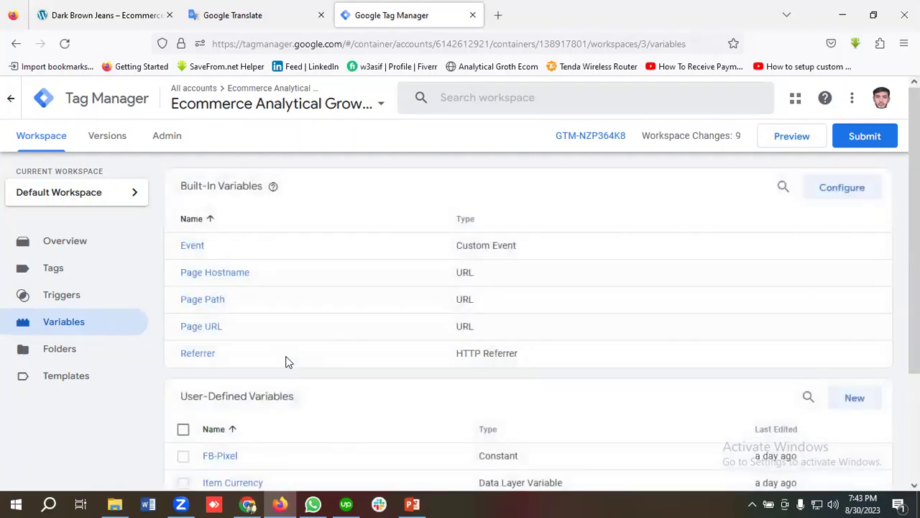
pyautogui.click(794, 139)
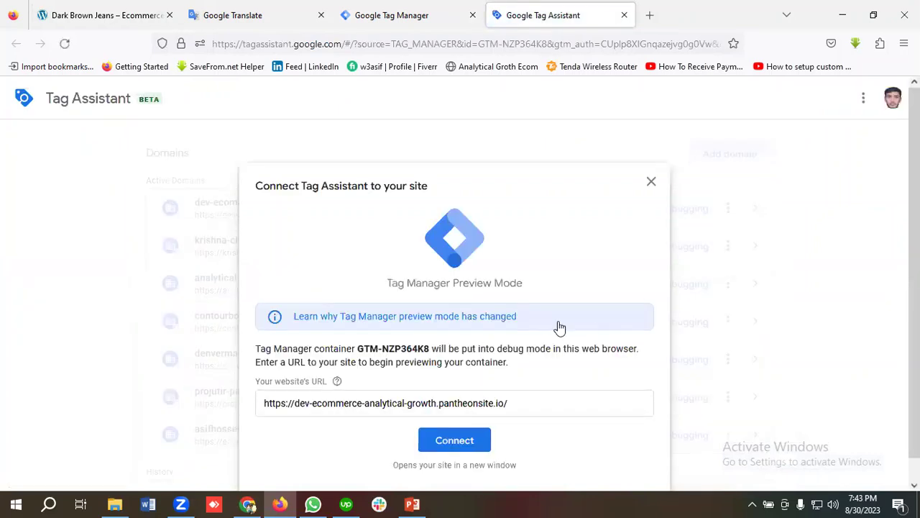
pyautogui.click(459, 442)
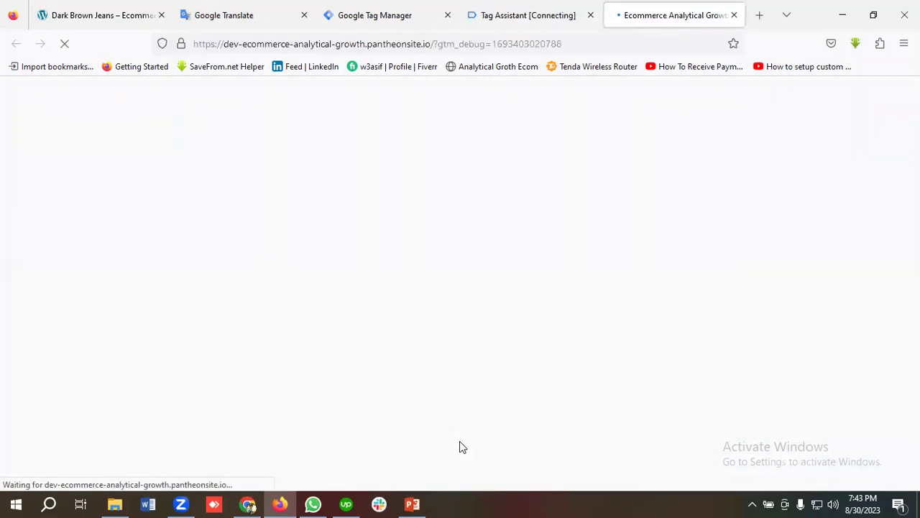
# In the connected debug window, open the Dark Brown Jeans featured product and add one to the cart.
pyautogui.scroll(-15, 331, 309)
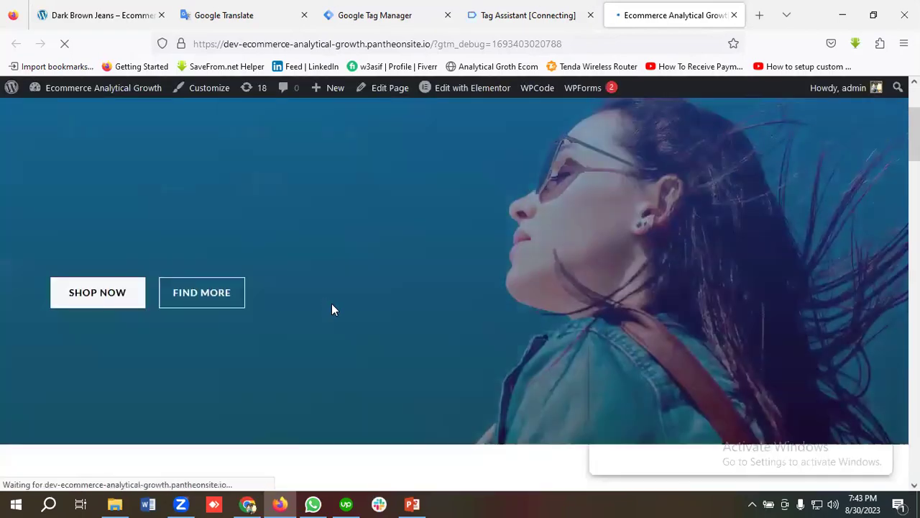
pyautogui.scroll(-5, 342, 309)
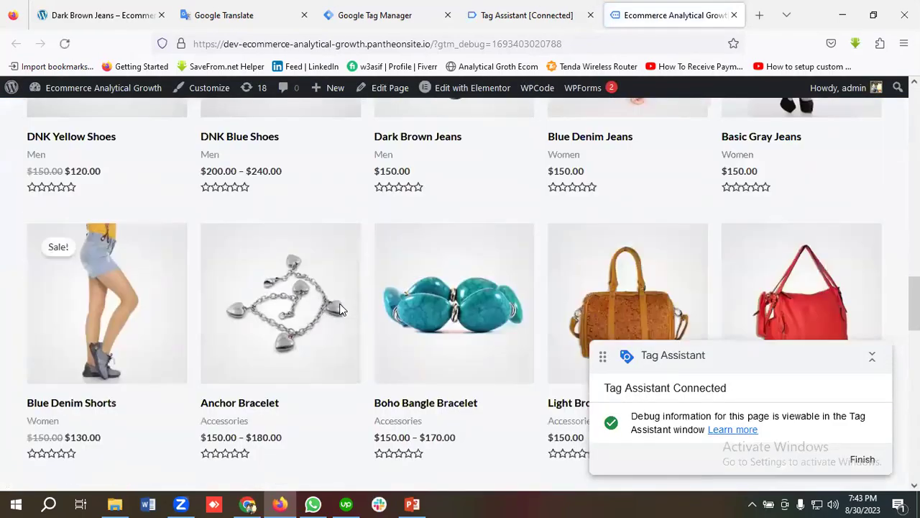
pyautogui.scroll(2, 341, 309)
pyautogui.scroll(-1, 343, 309)
pyautogui.scroll(3, 341, 309)
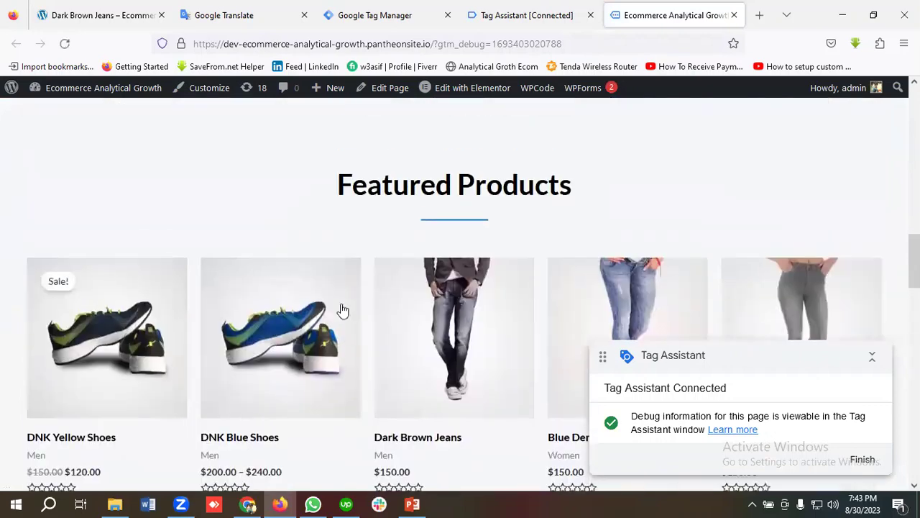
pyautogui.click(426, 317)
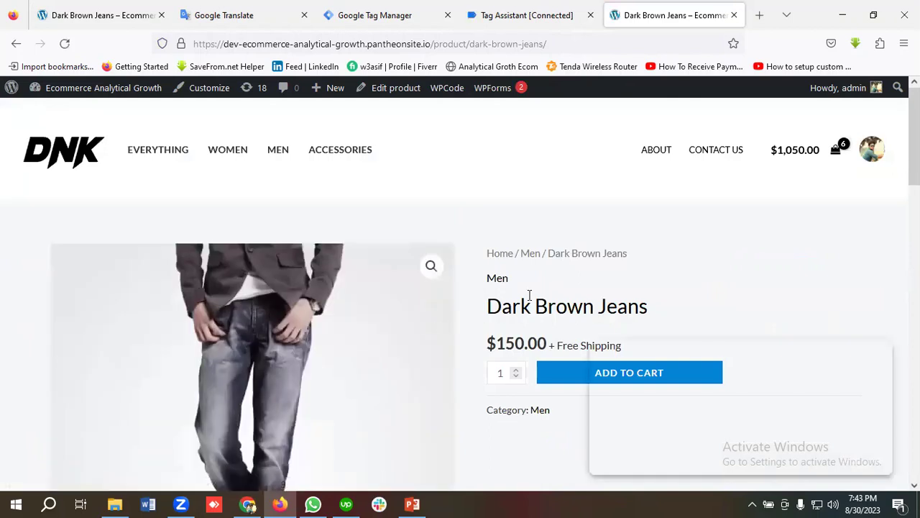
pyautogui.scroll(-3, 615, 277)
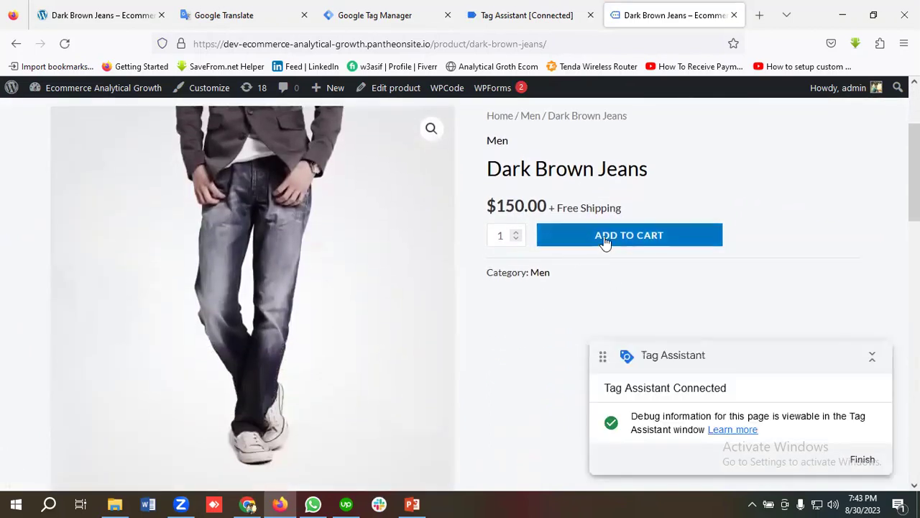
pyautogui.click(606, 243)
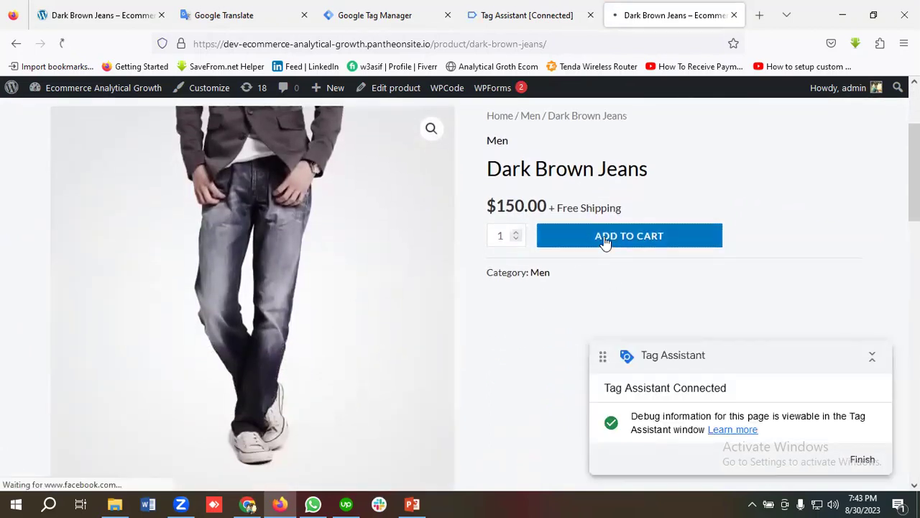
# Switch to Tag Assistant, continue past the connection notice and open the data layer of the Dark Brown Jeans add_to_cart event.
pyautogui.click(561, 17)
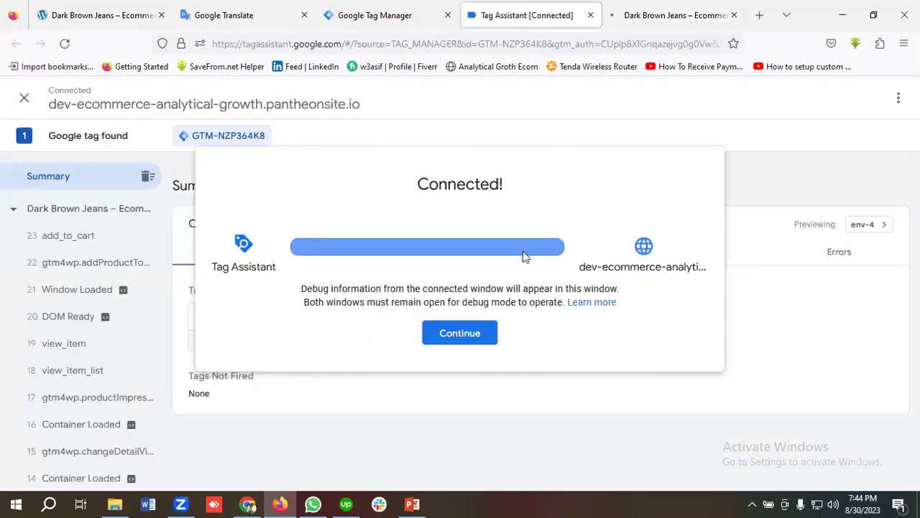
pyautogui.click(458, 335)
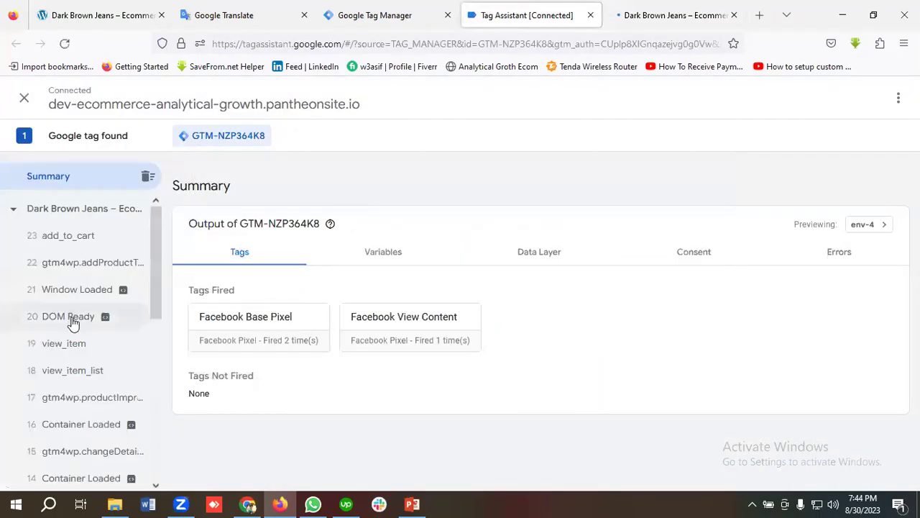
pyautogui.scroll(-2, 108, 335)
pyautogui.scroll(2, 108, 335)
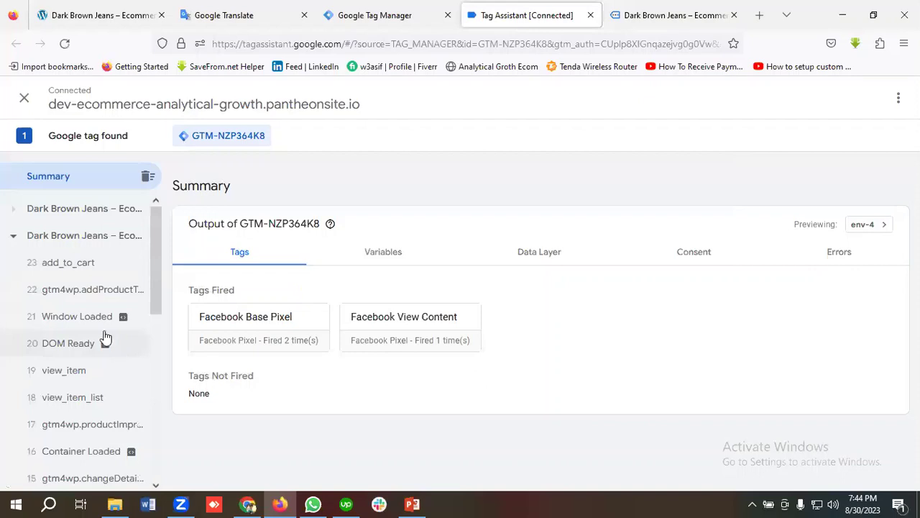
pyautogui.scroll(-3, 96, 349)
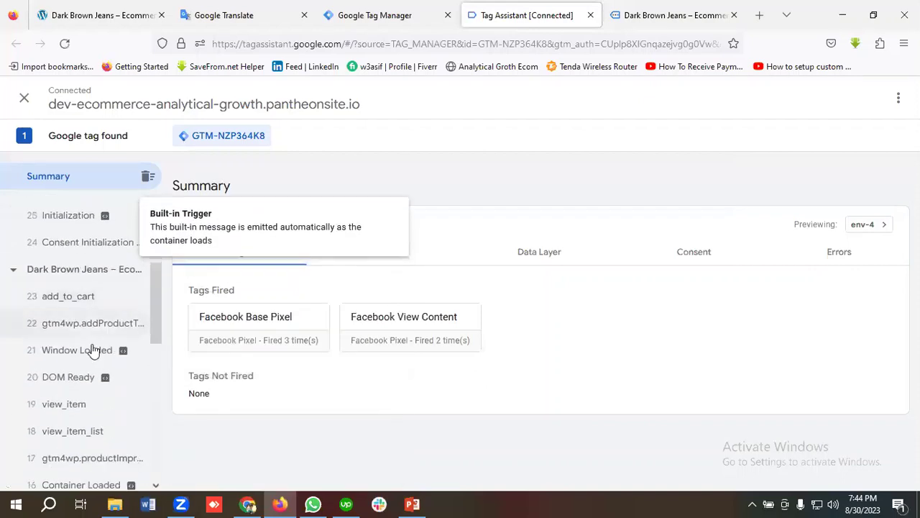
pyautogui.click(84, 299)
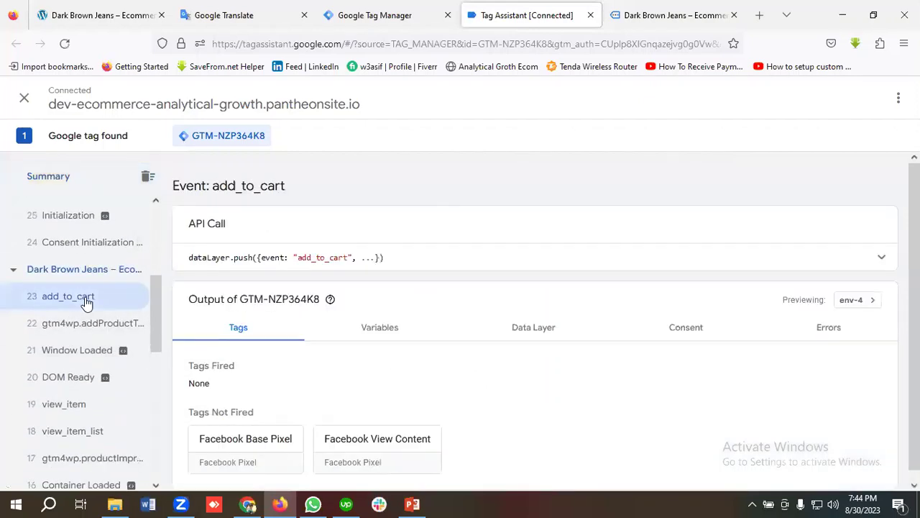
pyautogui.click(541, 335)
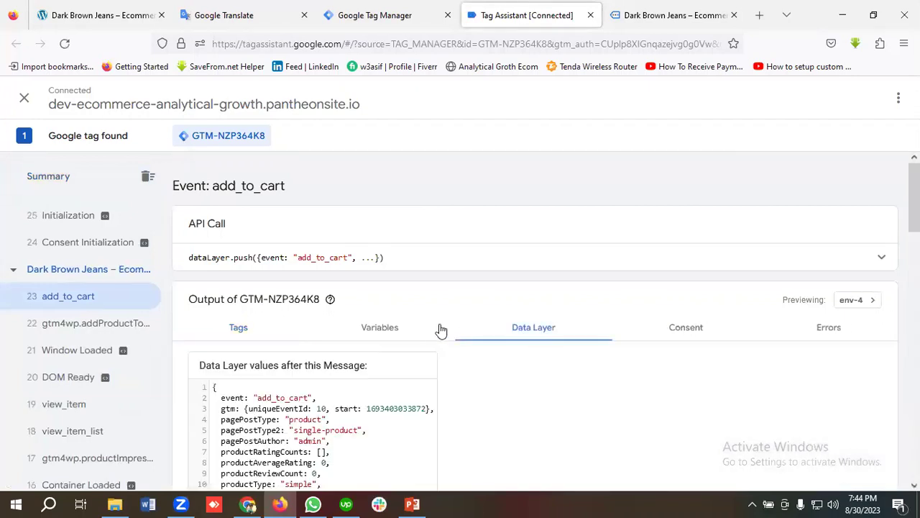
# Examine the add_to_cart event's data layer, covering the ecommerce product details, impressions, currency and the items array with its item_id, item_name and price.
pyautogui.scroll(-4, 274, 302)
pyautogui.scroll(1, 274, 302)
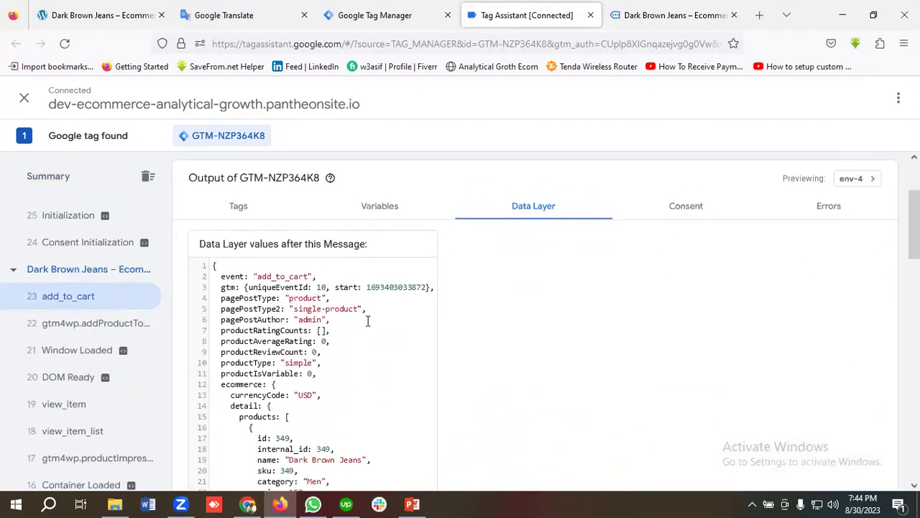
pyautogui.scroll(-3, 316, 319)
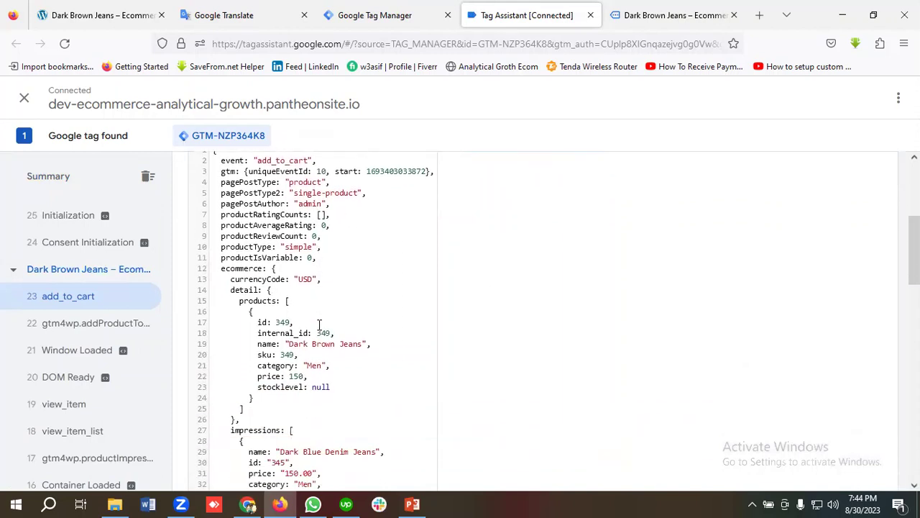
pyautogui.scroll(1, 327, 334)
pyautogui.scroll(2, 330, 339)
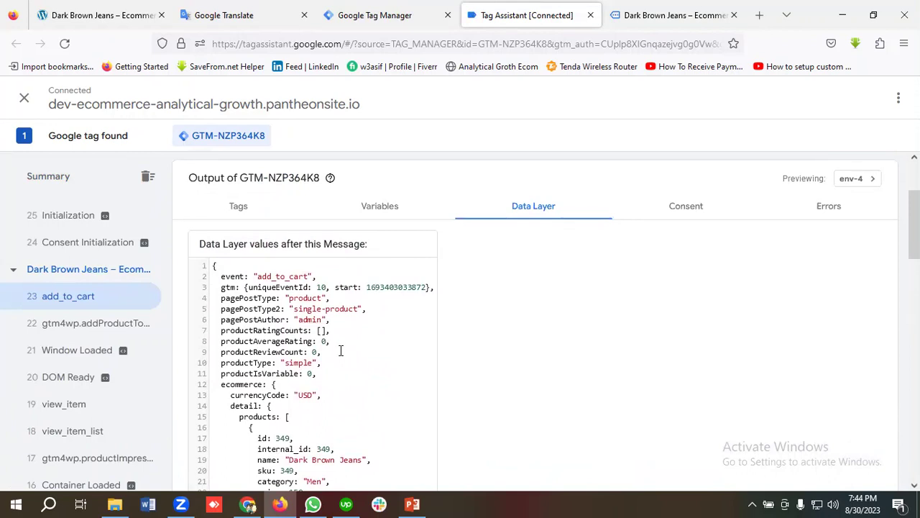
pyautogui.scroll(-1, 341, 350)
pyautogui.scroll(1, 338, 349)
pyautogui.scroll(-4, 337, 327)
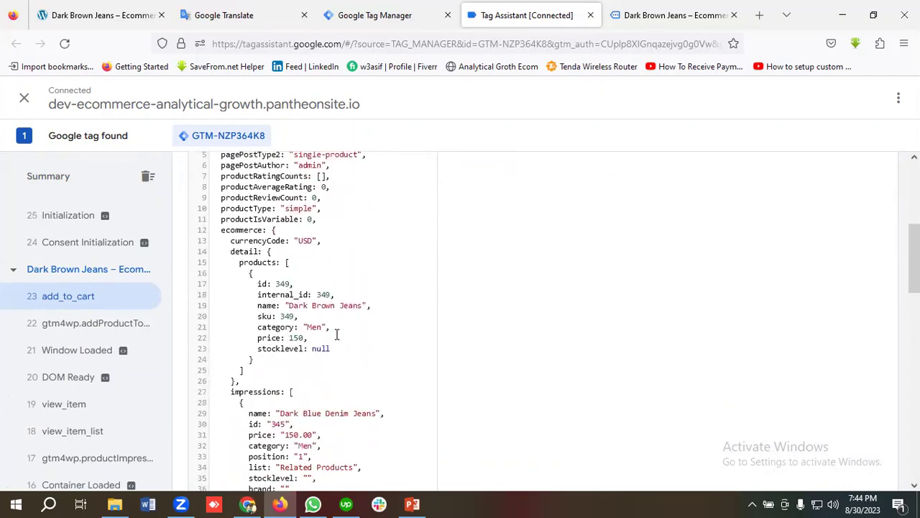
pyautogui.scroll(-4, 336, 334)
pyautogui.scroll(7, 337, 334)
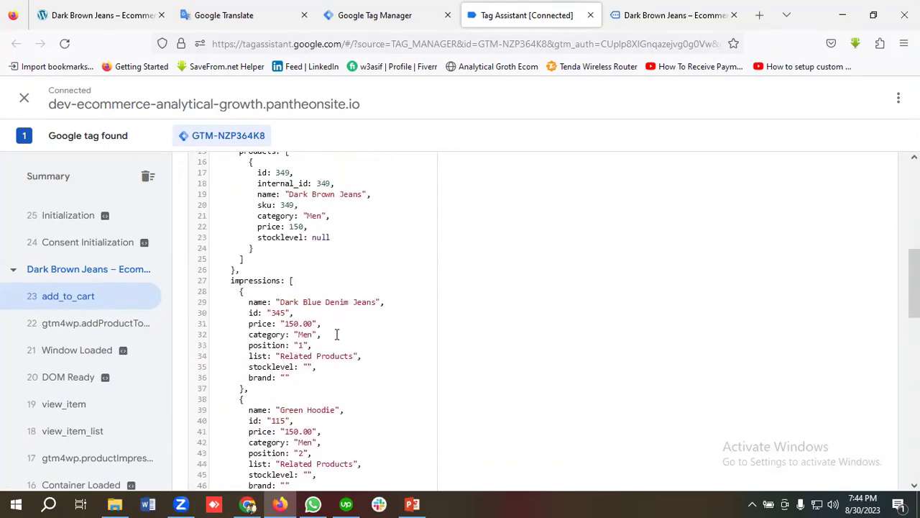
pyautogui.scroll(1, 336, 335)
pyautogui.scroll(-3, 335, 333)
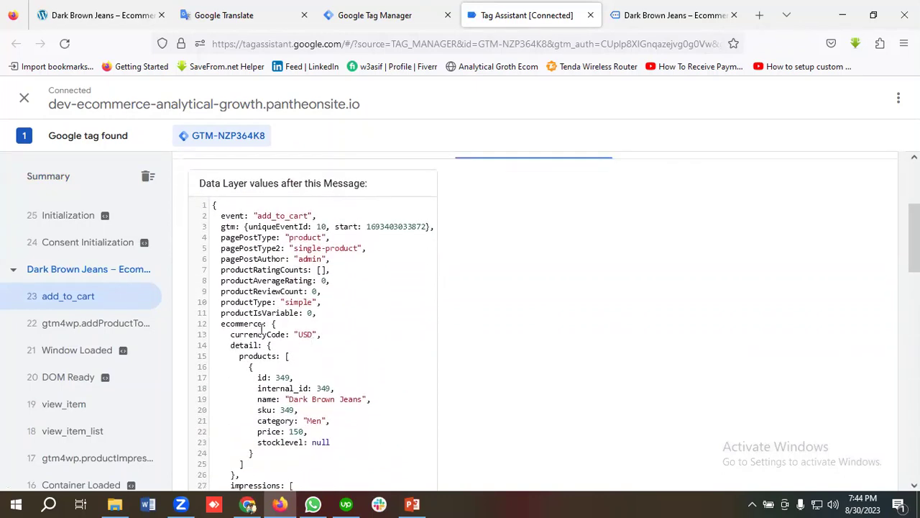
pyautogui.scroll(-4, 313, 331)
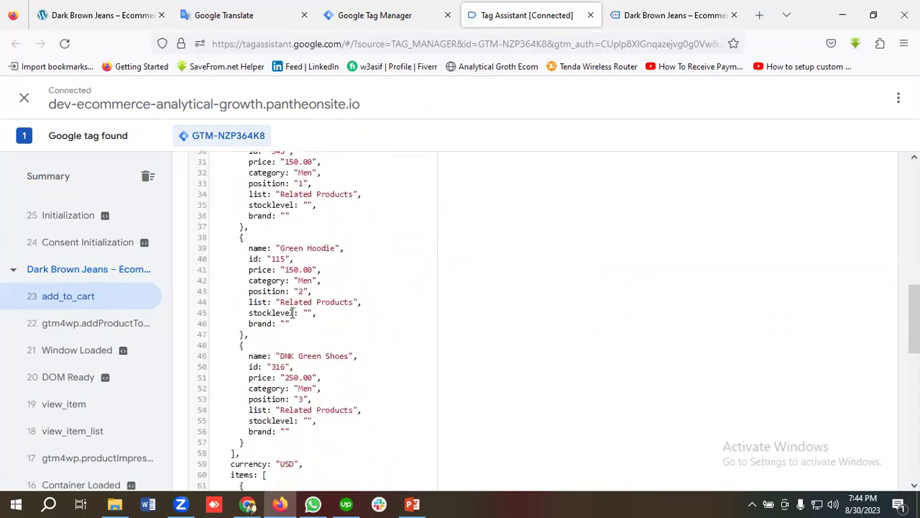
pyautogui.scroll(-1, 295, 316)
pyautogui.scroll(-1, 296, 311)
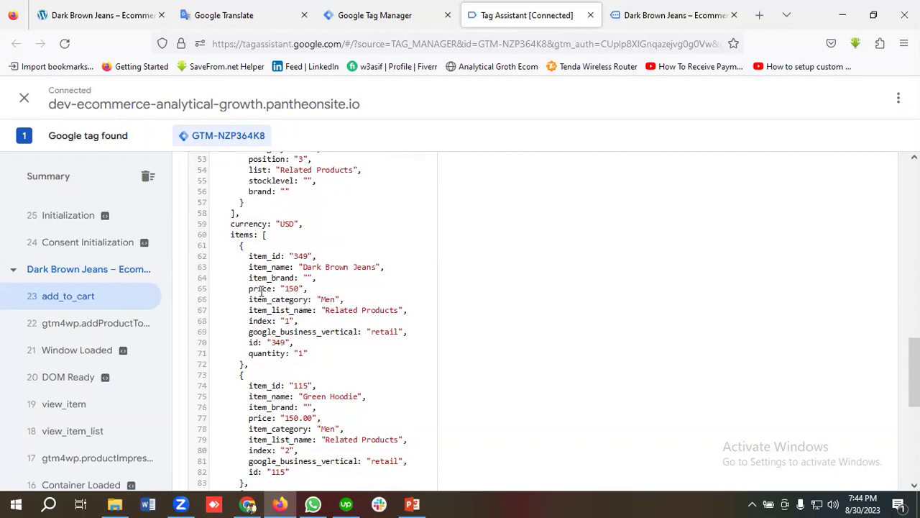
pyautogui.scroll(2, 315, 335)
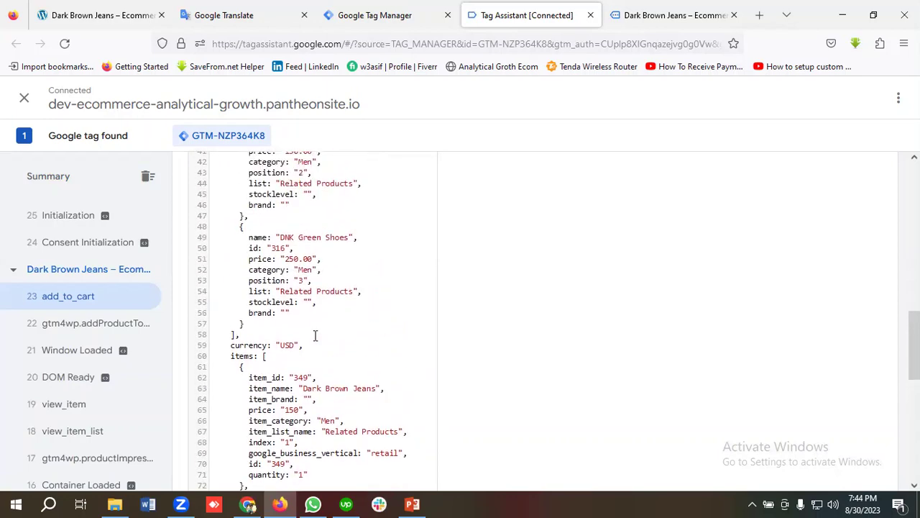
pyautogui.scroll(8, 315, 335)
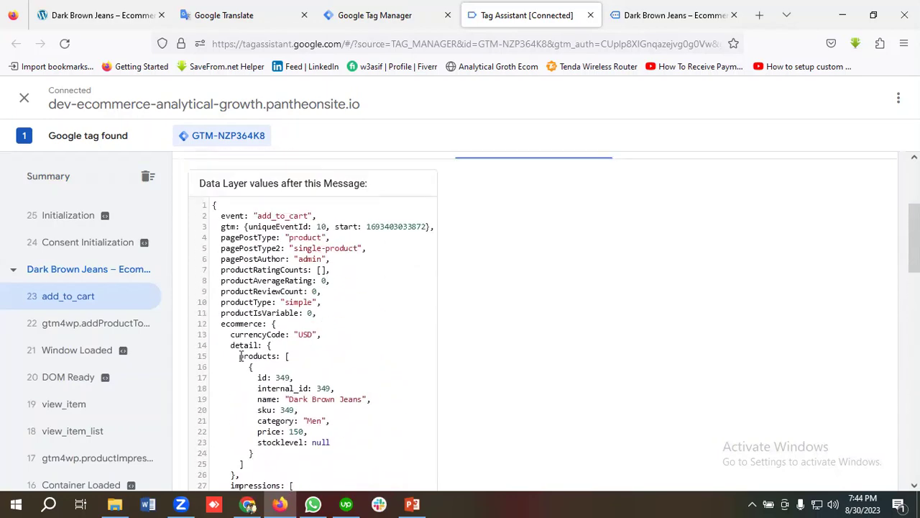
pyautogui.scroll(-6, 240, 356)
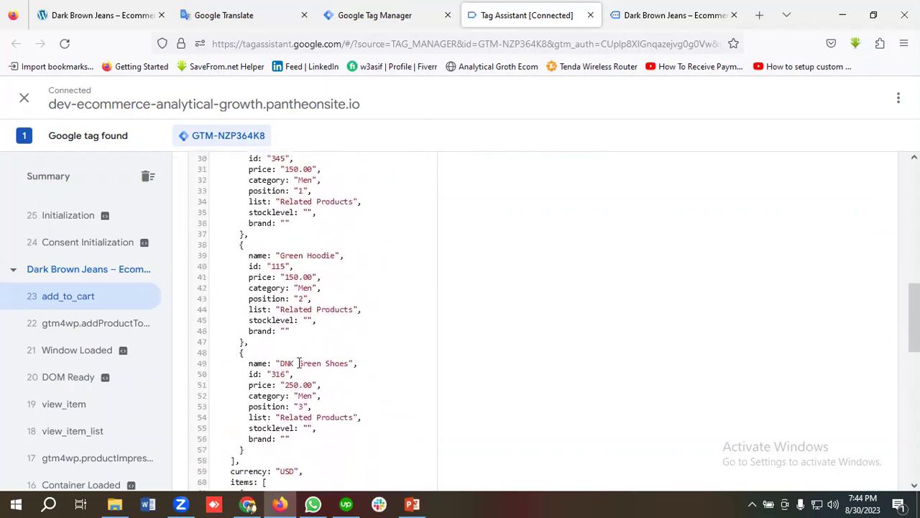
pyautogui.scroll(2, 316, 338)
pyautogui.scroll(-3, 330, 312)
pyautogui.scroll(4, 310, 325)
pyautogui.scroll(6, 310, 325)
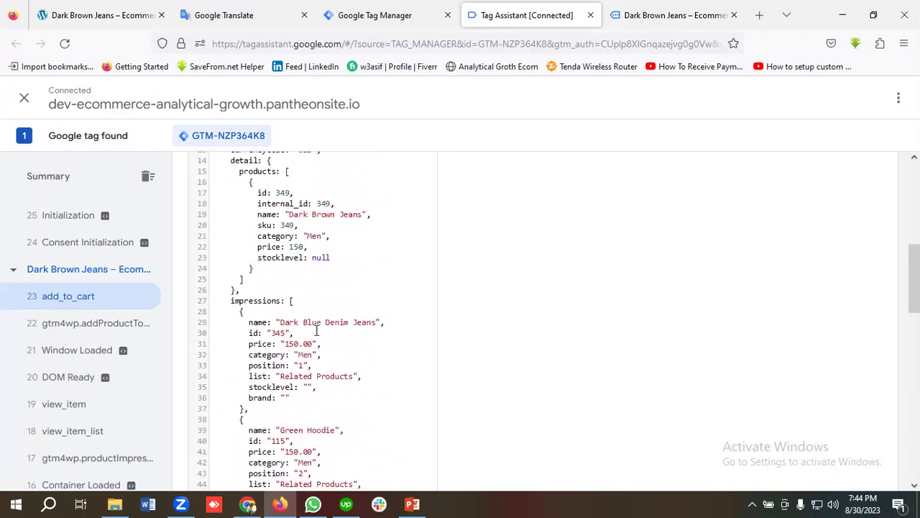
pyautogui.scroll(-2, 316, 331)
pyautogui.scroll(-2, 304, 323)
pyautogui.scroll(2, 302, 319)
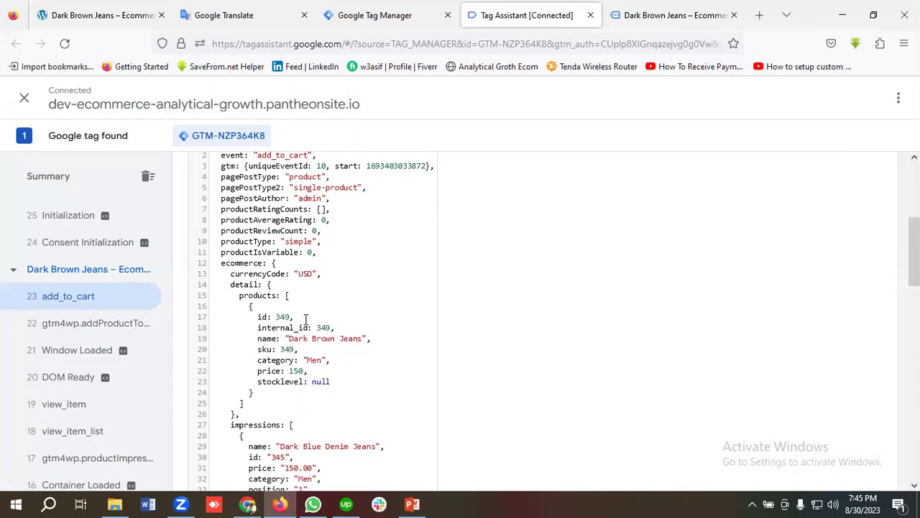
pyautogui.scroll(-2, 316, 294)
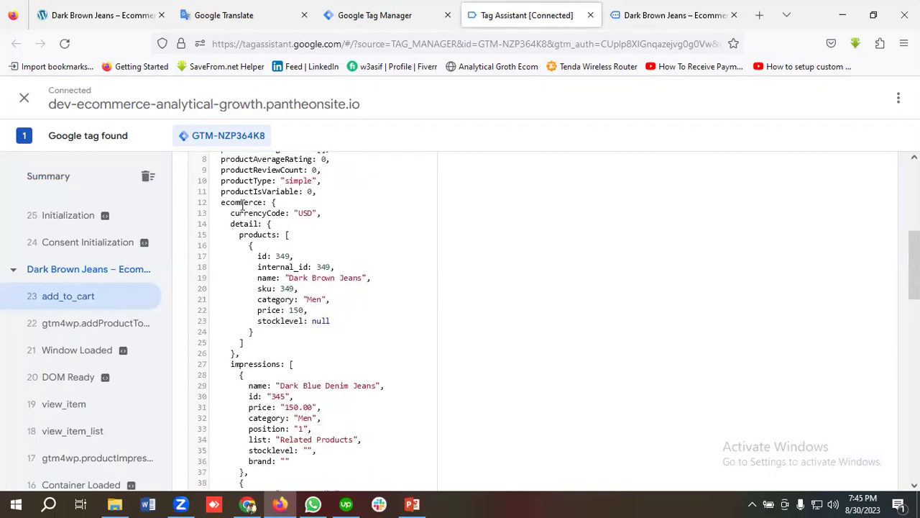
pyautogui.scroll(-8, 318, 277)
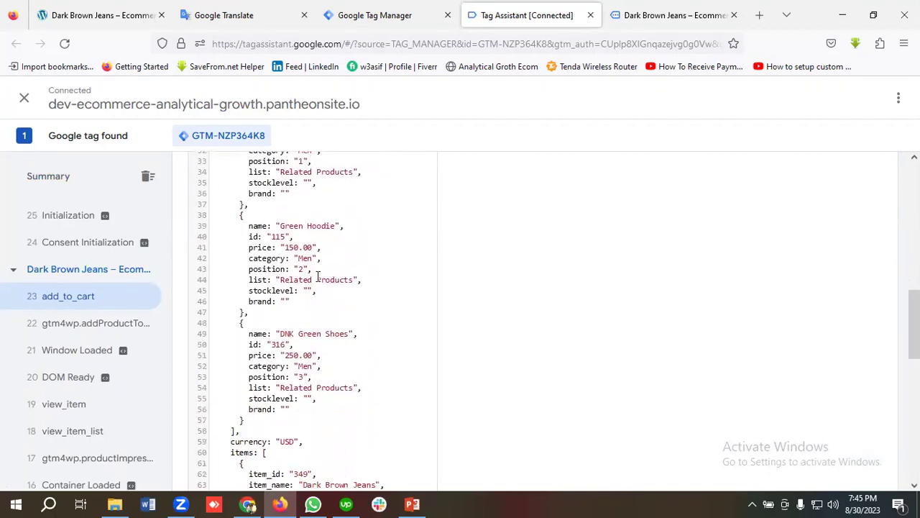
pyautogui.scroll(-5, 317, 277)
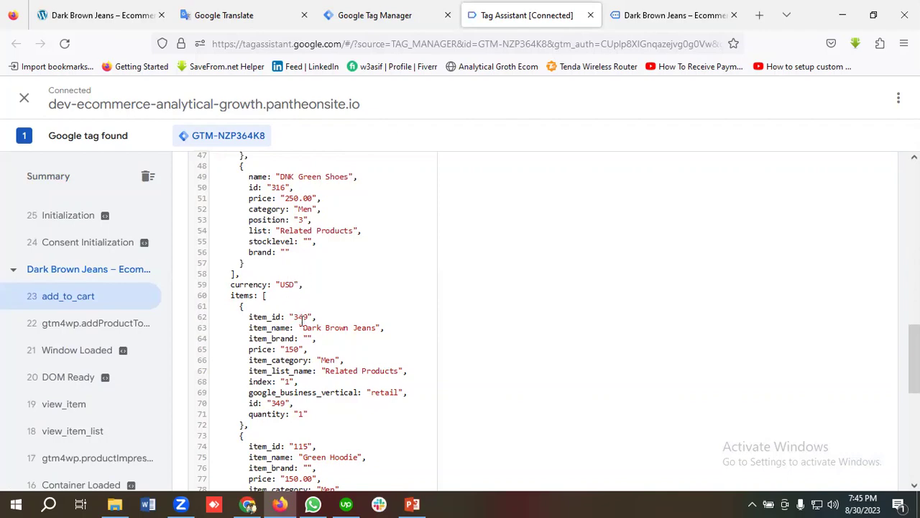
pyautogui.scroll(-5, 302, 342)
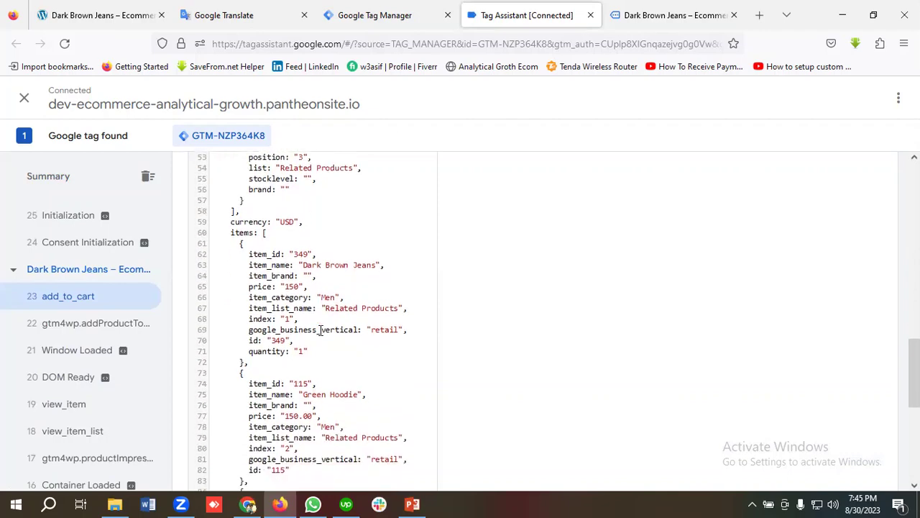
pyautogui.scroll(4, 321, 329)
pyautogui.scroll(15, 321, 329)
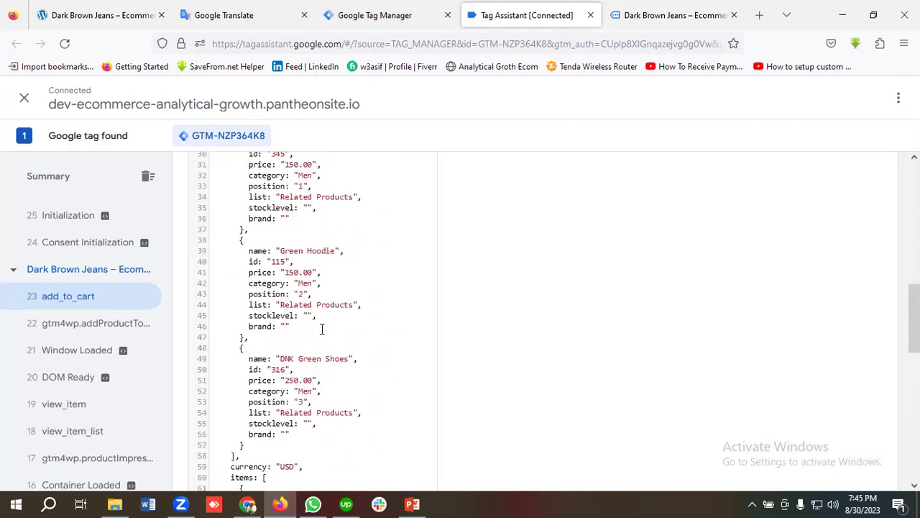
# Switch to Google Tag Manager and open the configuration of the user-defined variable Item Name | DLV.
pyautogui.click(401, 15)
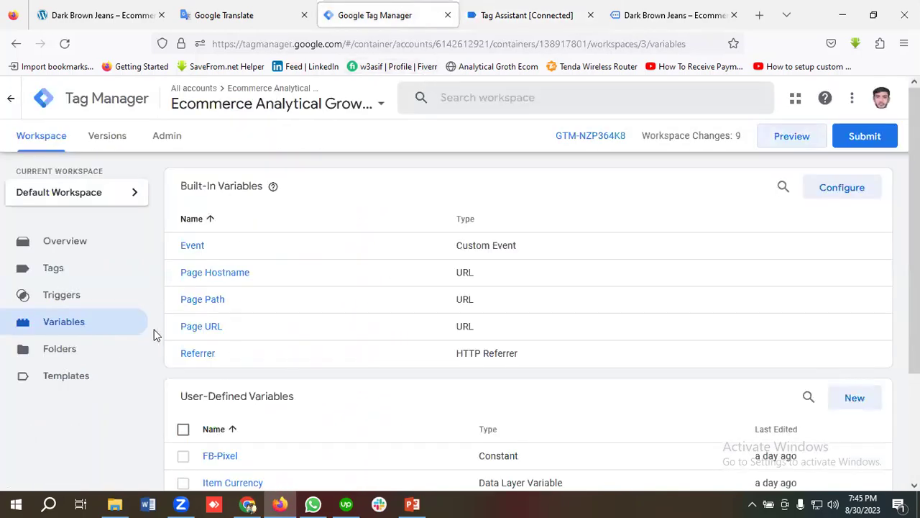
pyautogui.scroll(-4, 360, 340)
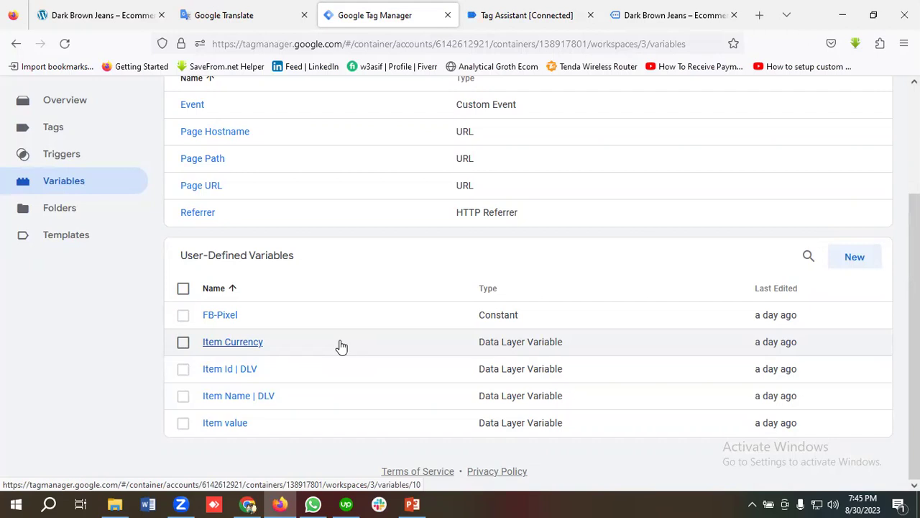
pyautogui.click(238, 396)
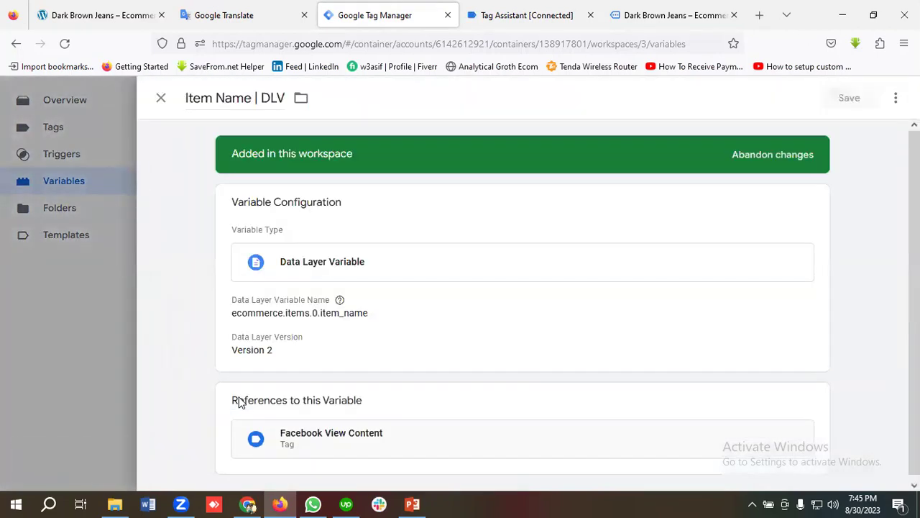
pyautogui.click(298, 320)
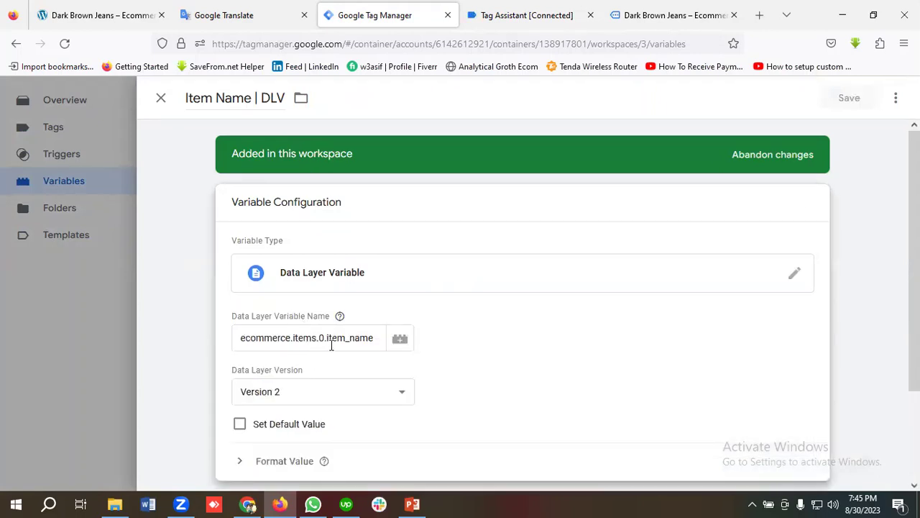
# Compare the Item Name | DLV variable's data layer path with the items array in Tag Assistant's add_to_cart data layer, and close the variable.
pyautogui.click(504, 16)
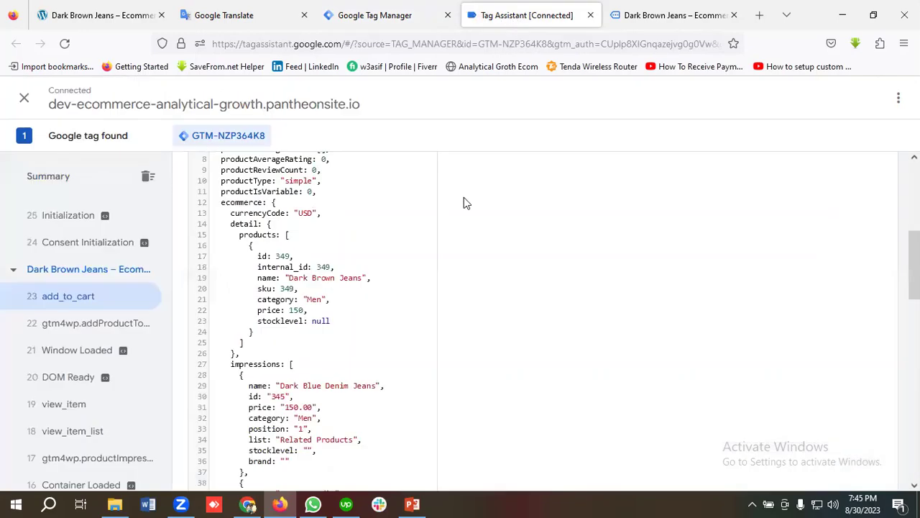
pyautogui.scroll(3, 335, 302)
pyautogui.scroll(-3, 335, 302)
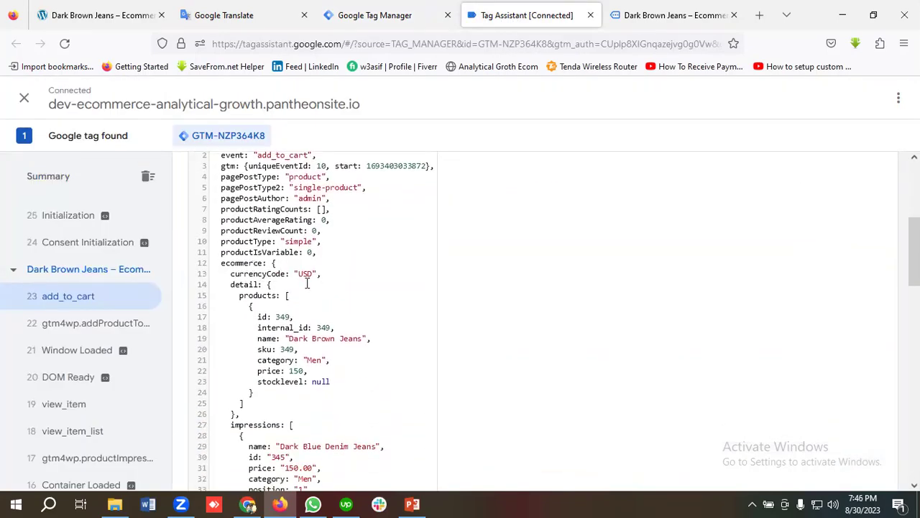
pyautogui.scroll(-10, 309, 285)
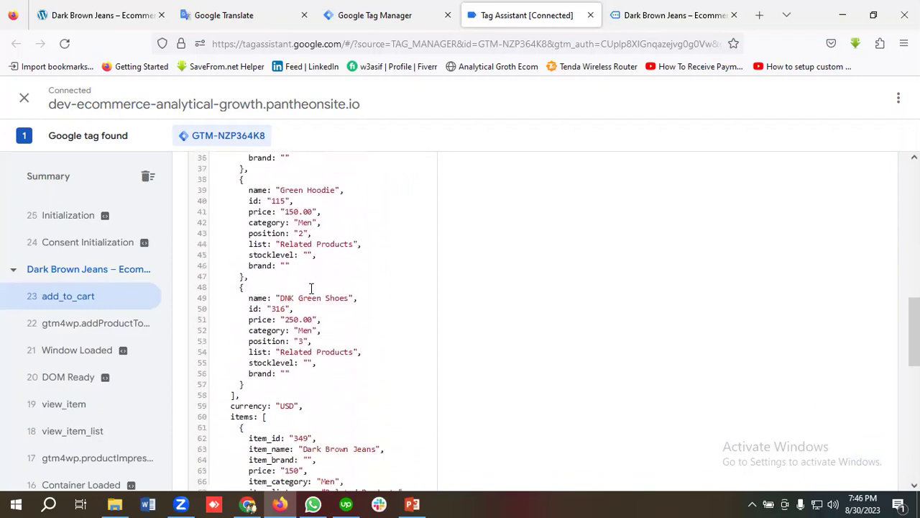
pyautogui.scroll(-3, 311, 288)
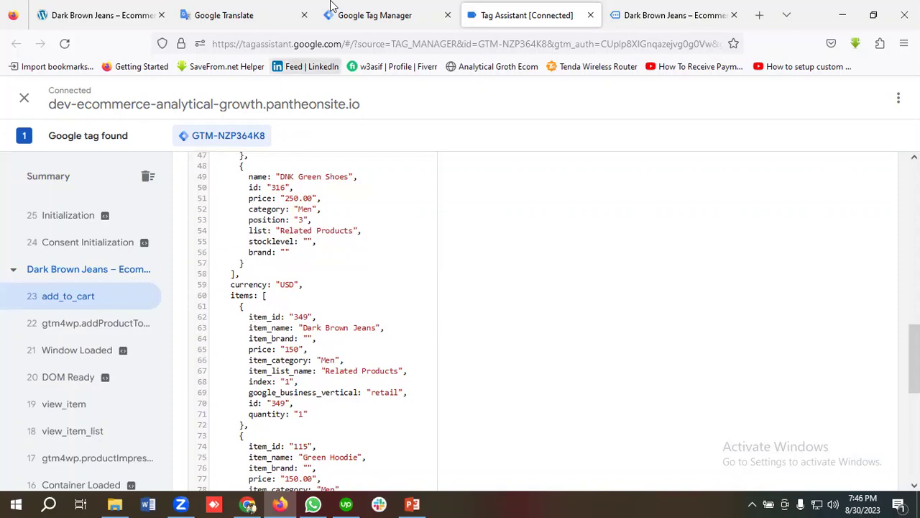
pyautogui.click(356, 13)
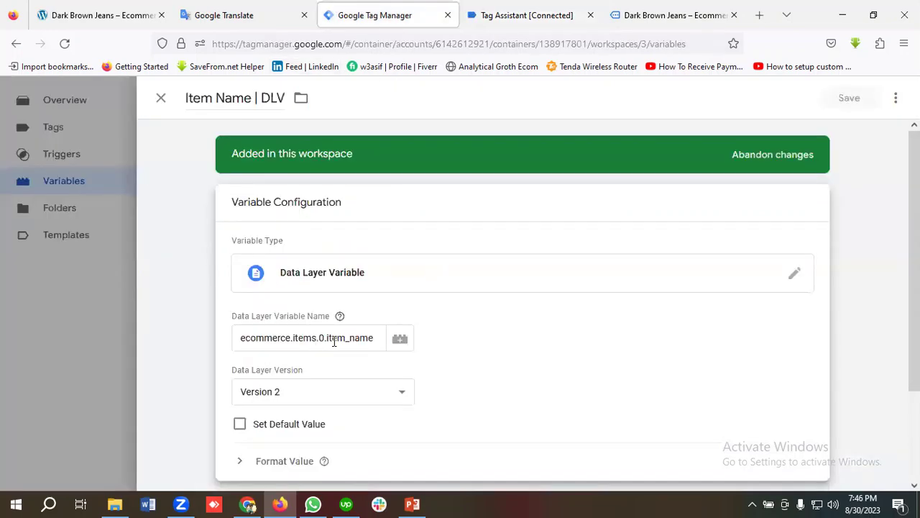
pyautogui.click(501, 22)
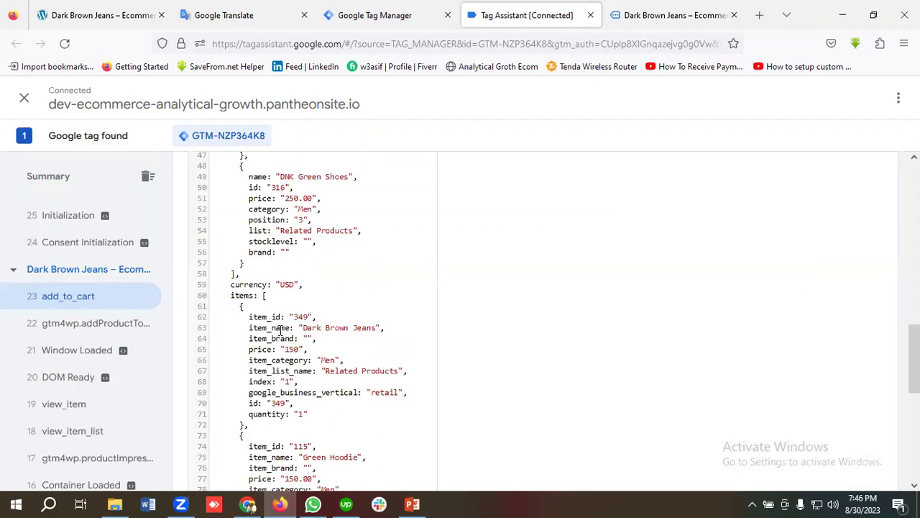
pyautogui.click(421, 10)
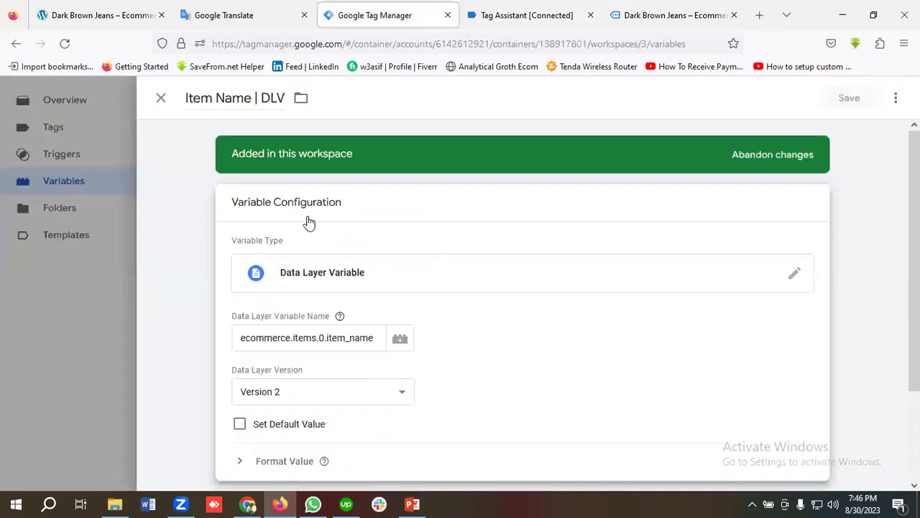
pyautogui.click(161, 98)
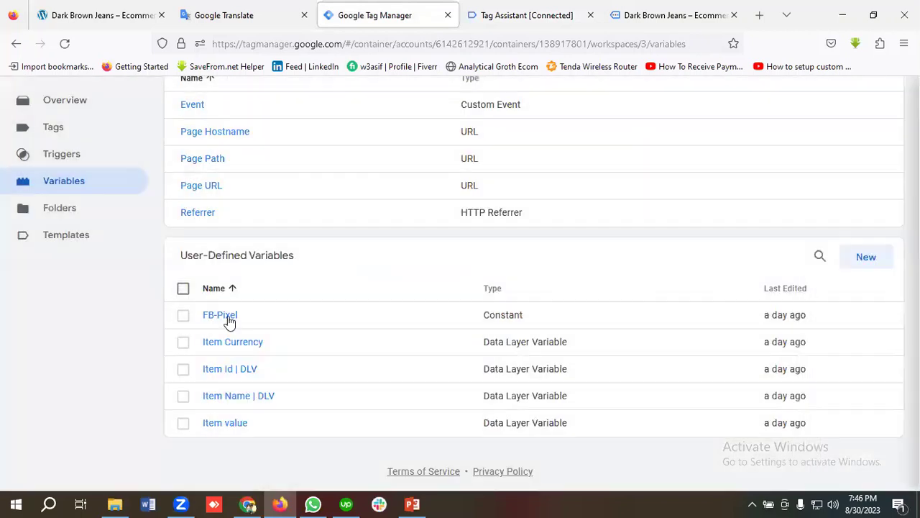
# Review the data layer variable names configured in Item Id | DLV, Item value and Item Currency.
pyautogui.click(242, 378)
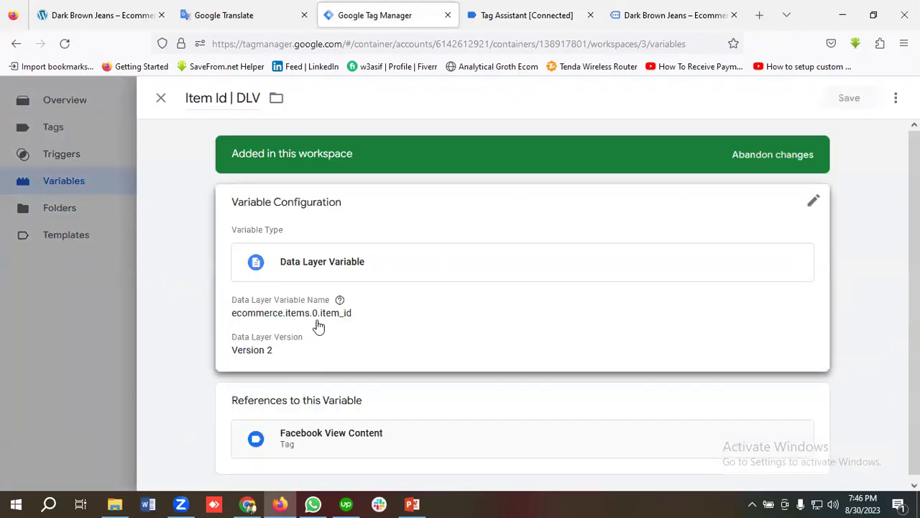
pyautogui.click(165, 100)
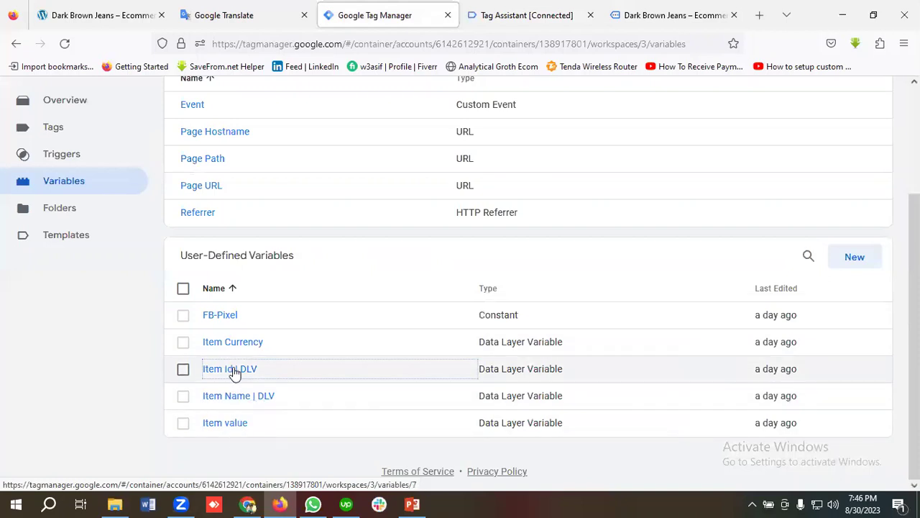
pyautogui.click(229, 425)
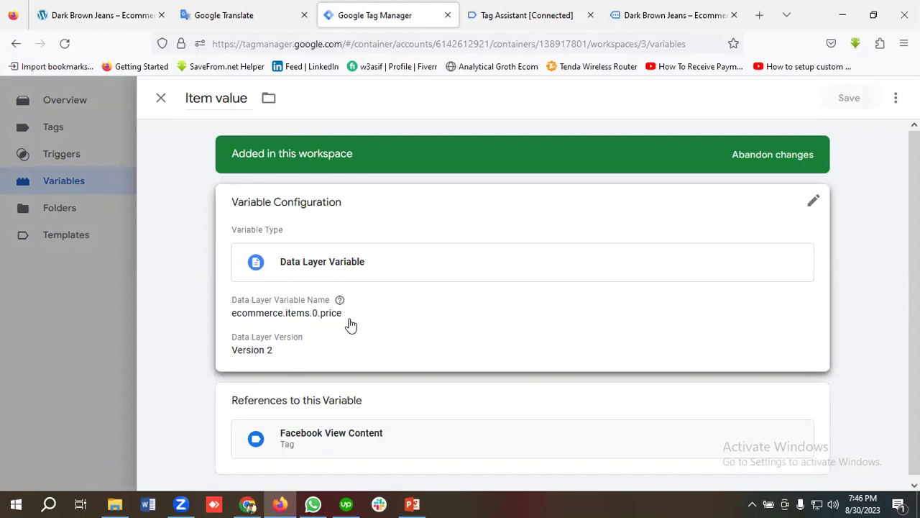
pyautogui.click(162, 100)
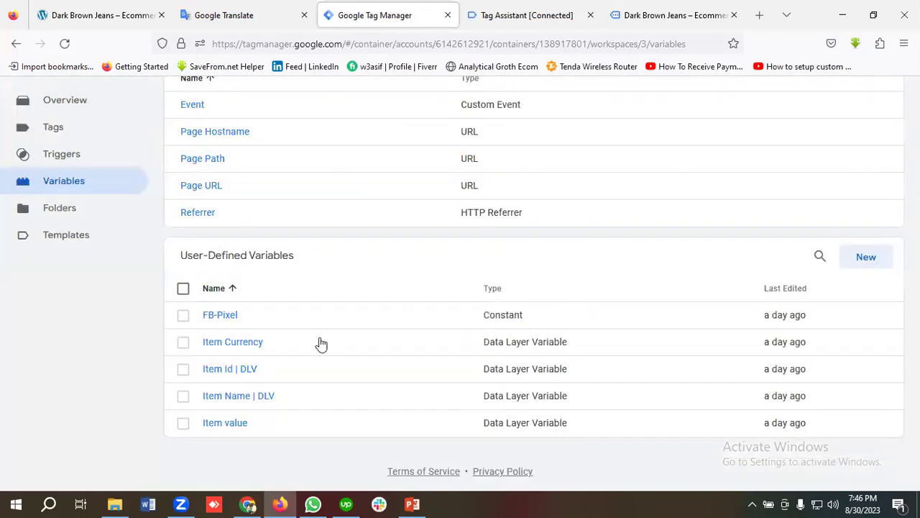
pyautogui.click(245, 343)
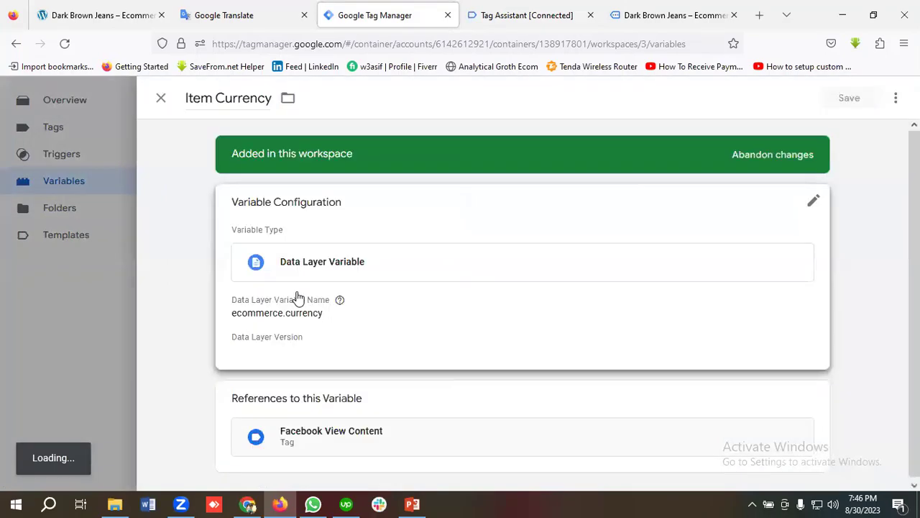
# Compare the Item Currency variable's path with the currency and items fields in Tag Assistant's add_to_cart data layer, and close the variable in Google Tag Manager.
pyautogui.click(519, 16)
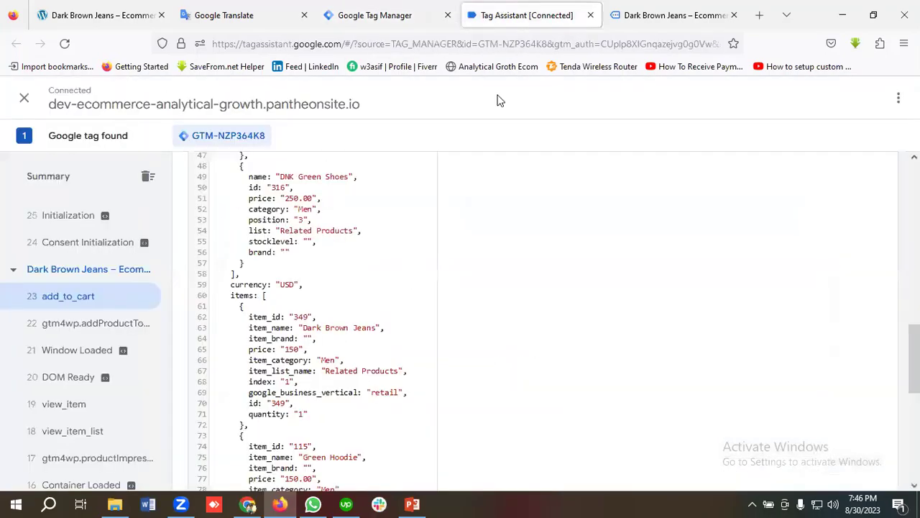
pyautogui.scroll(7, 295, 381)
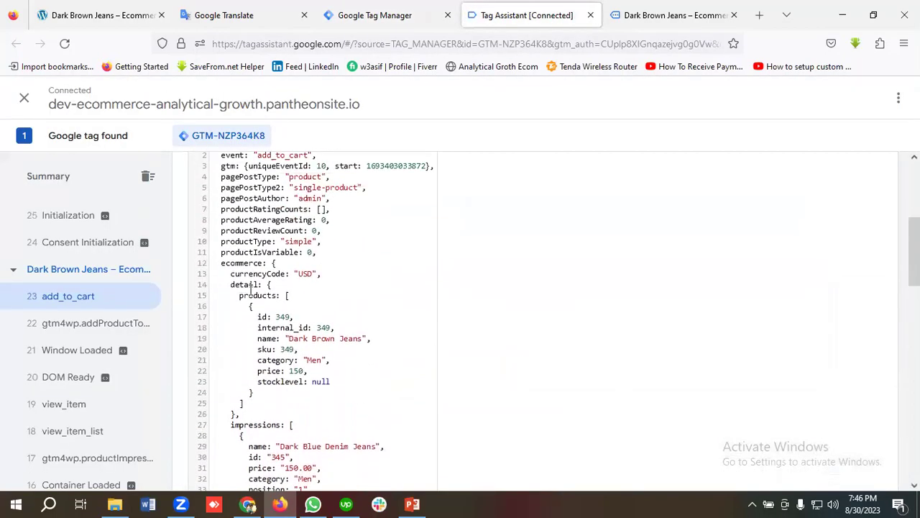
pyautogui.scroll(-6, 313, 274)
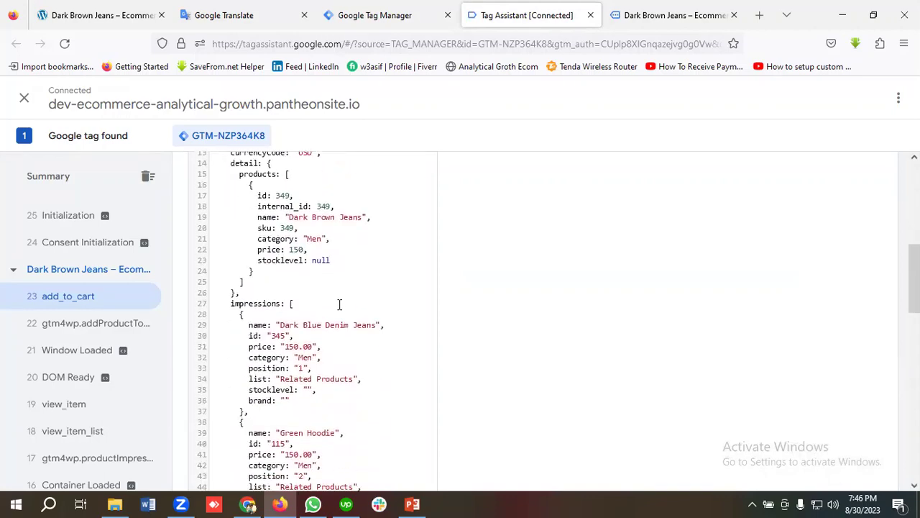
pyautogui.scroll(-1, 276, 388)
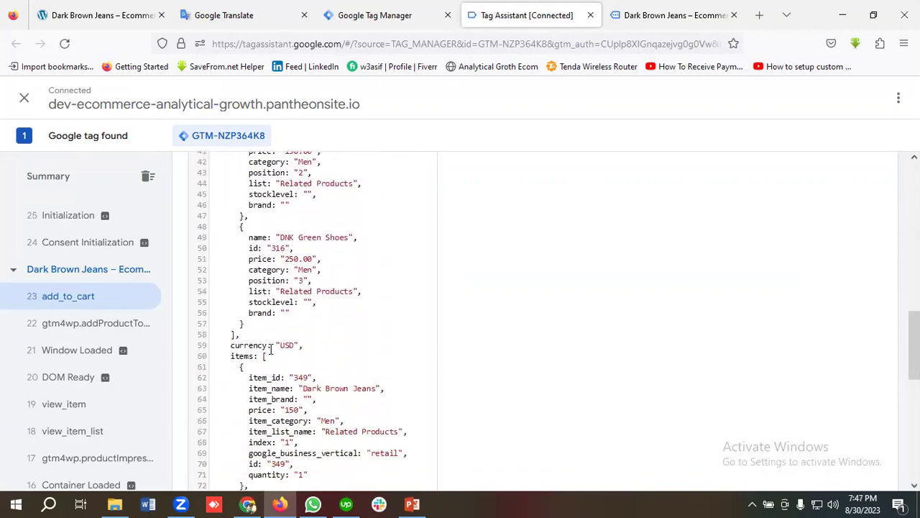
pyautogui.scroll(6, 295, 363)
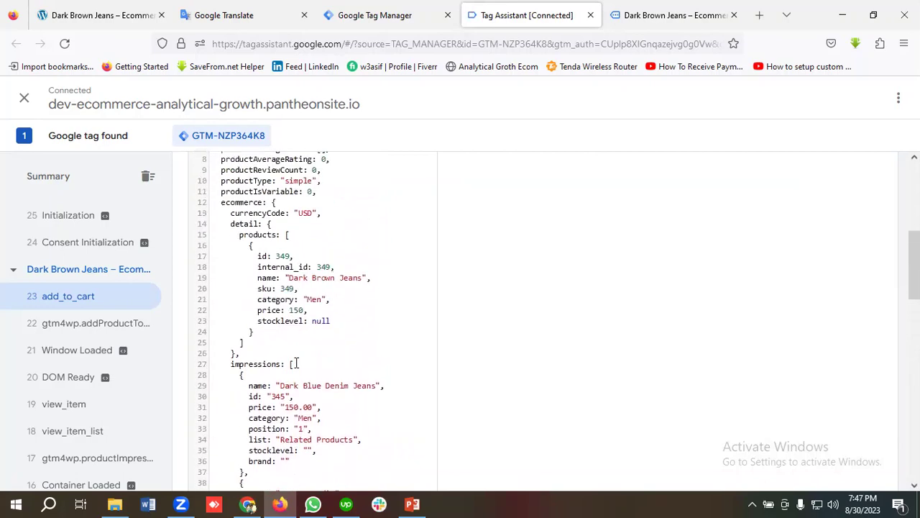
pyautogui.scroll(-1, 284, 286)
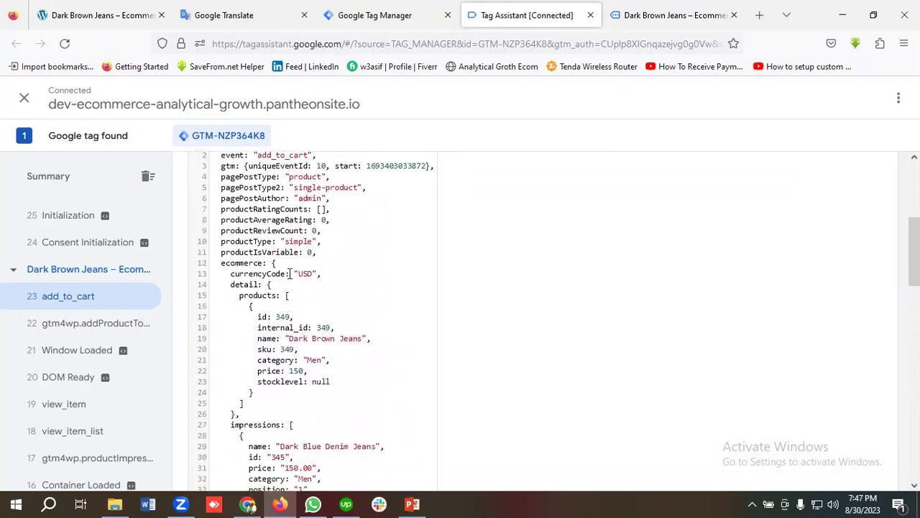
pyautogui.scroll(-15, 290, 273)
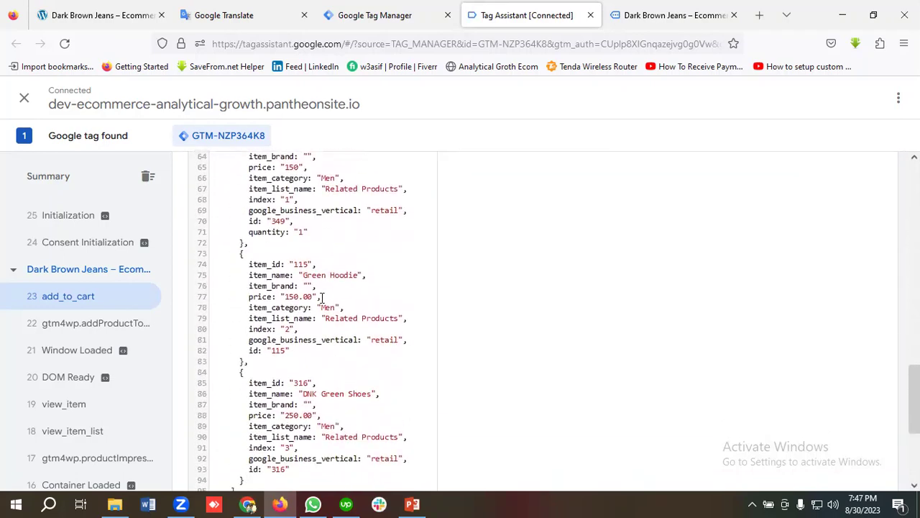
pyautogui.scroll(-5, 322, 297)
pyautogui.scroll(20, 322, 297)
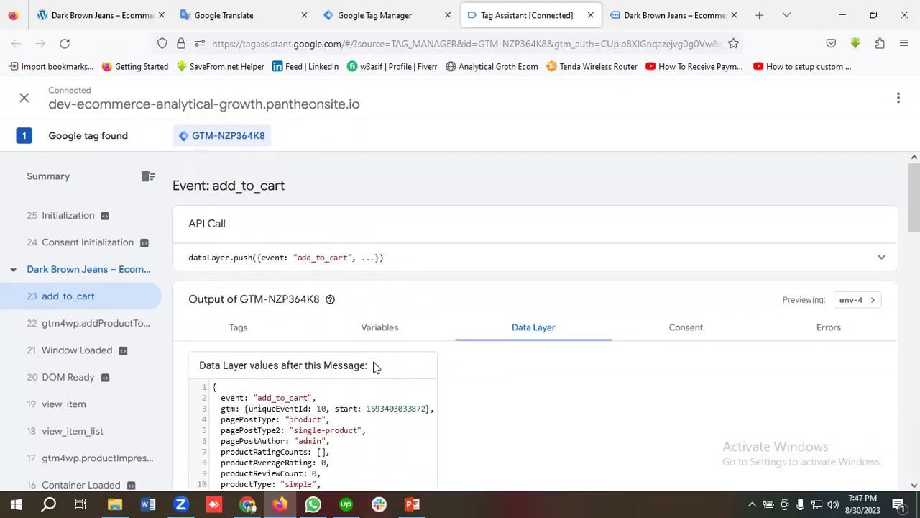
pyautogui.click(388, 15)
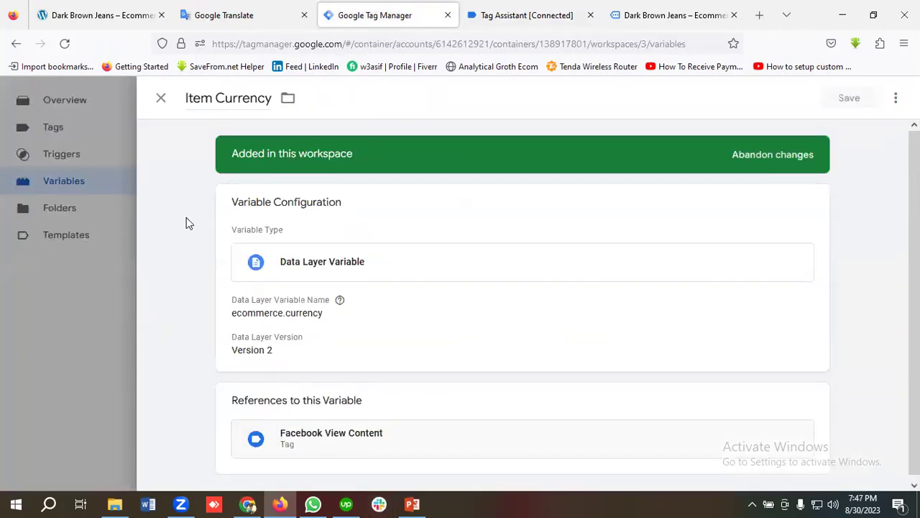
pyautogui.click(157, 100)
pyautogui.scroll(3, 187, 379)
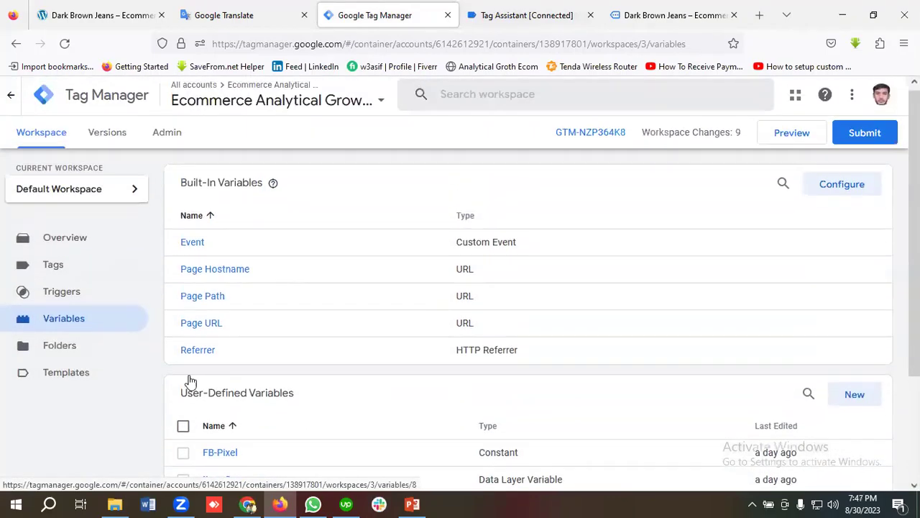
# Create a new trigger in the workspace and name it Add To Cart Trigger.
pyautogui.click(70, 294)
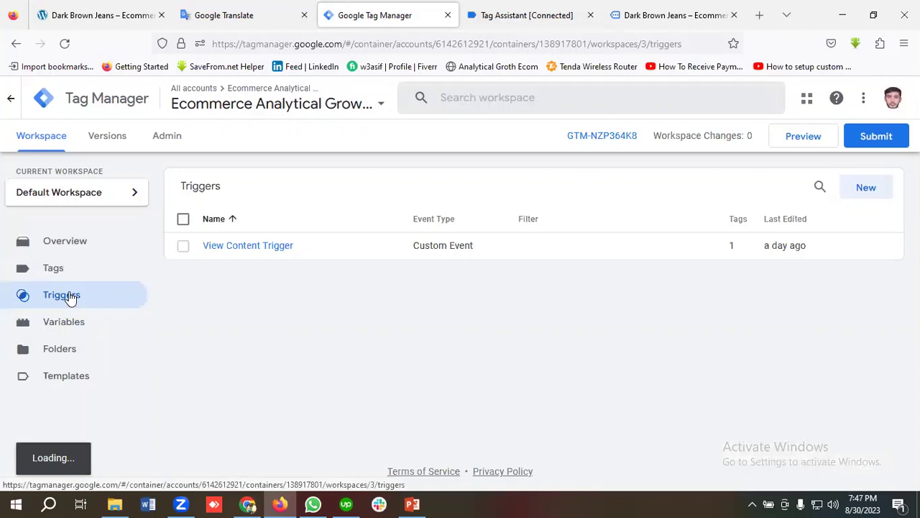
pyautogui.click(881, 199)
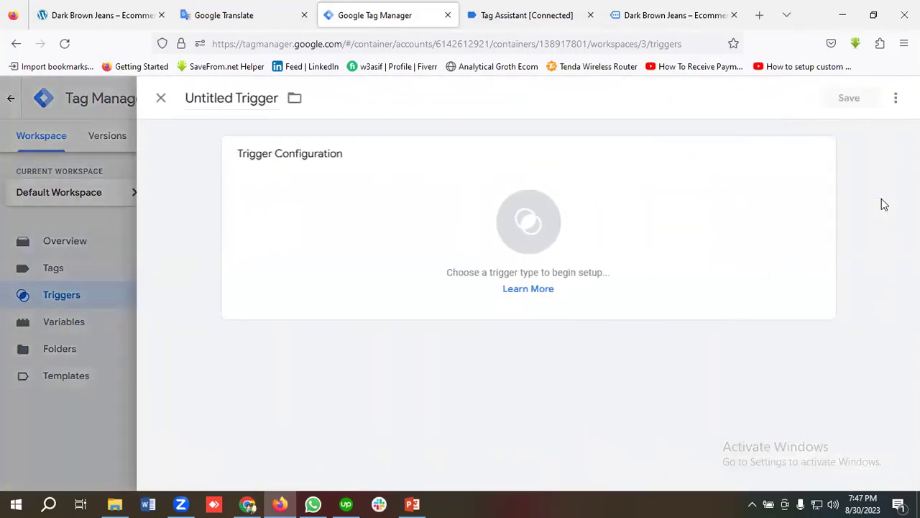
pyautogui.click(235, 99)
pyautogui.press('BackSpace')
pyautogui.press('BackSpace')
pyautogui.press('BackSpace')
pyautogui.press('BackSpace')
pyautogui.press('BackSpace')
pyautogui.press('BackSpace')
pyautogui.press('BackSpace')
pyautogui.press('BackSpace')
pyautogui.press('BackSpace')
pyautogui.write('Add To ')
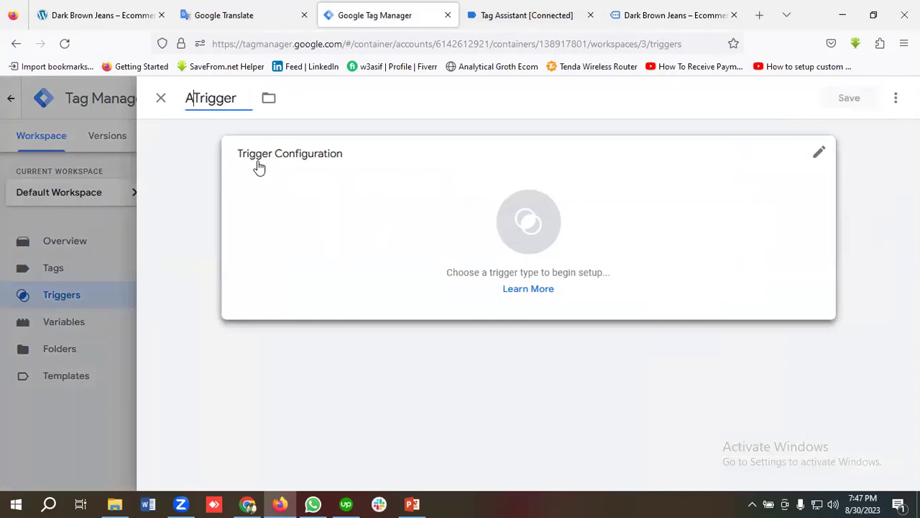
pyautogui.write('Cart')
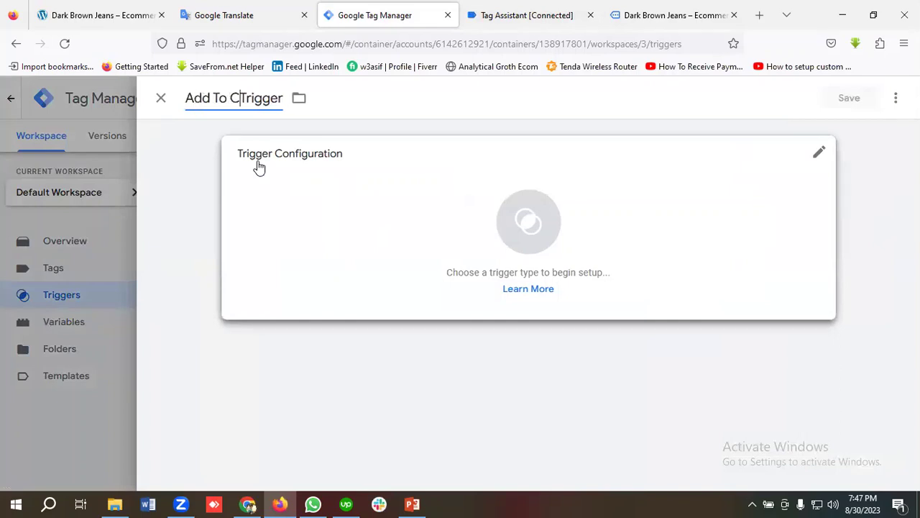
# Set the Add To Cart Trigger's type to Custom Event.
pyautogui.click(529, 247)
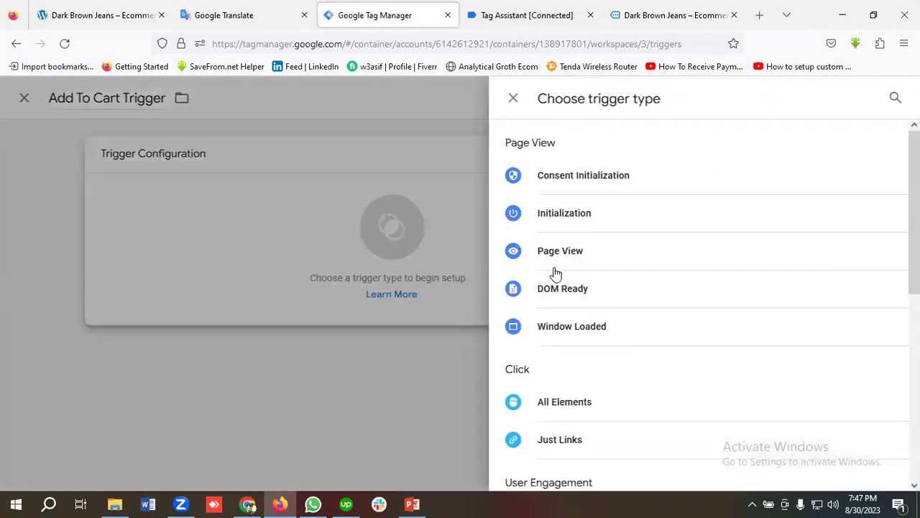
pyautogui.scroll(-3, 568, 284)
pyautogui.scroll(-2, 581, 294)
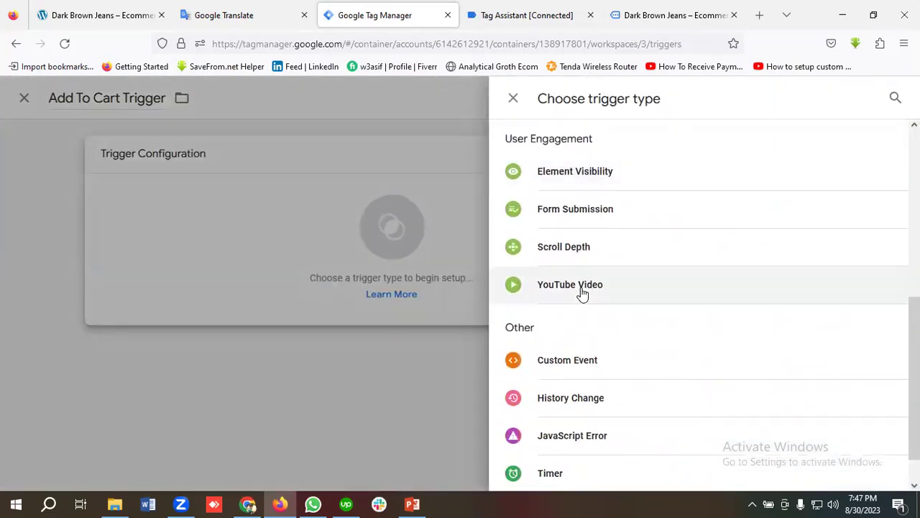
pyautogui.click(573, 363)
# Switch to Tag Assistant and copy the event name add_to_cart from the event's data layer values.
pyautogui.click(303, 288)
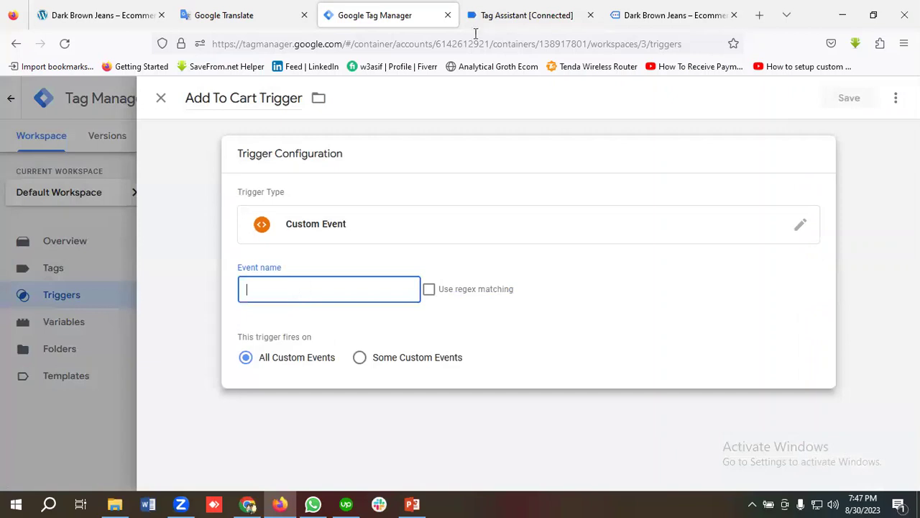
pyautogui.click(504, 15)
pyautogui.scroll(-2, 288, 363)
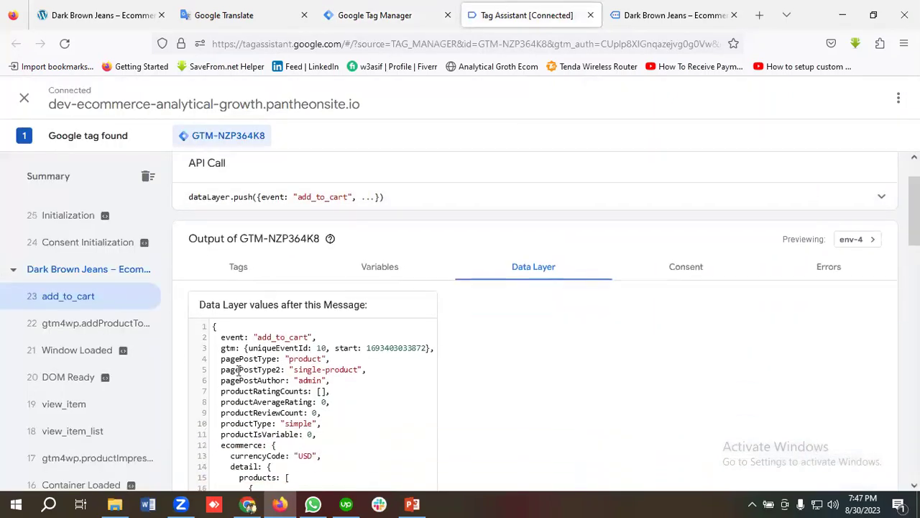
pyautogui.doubleClick(277, 336)
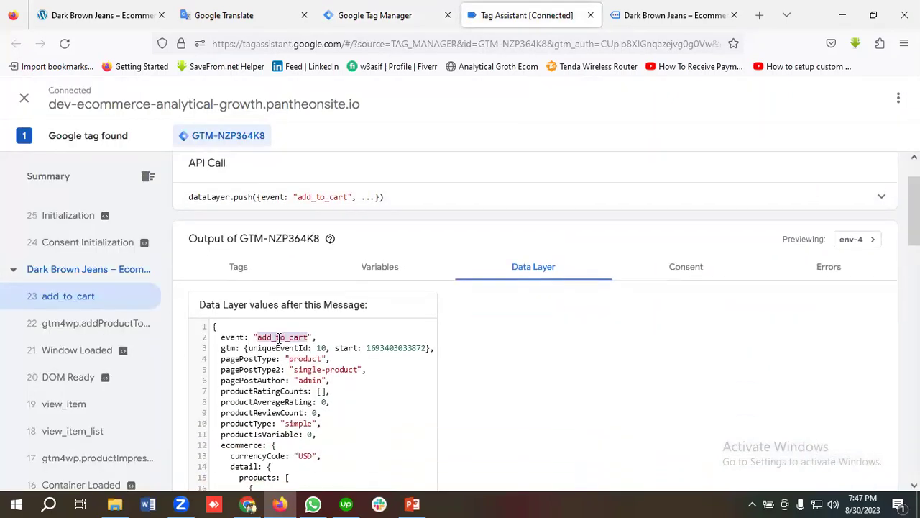
pyautogui.rightClick(279, 344)
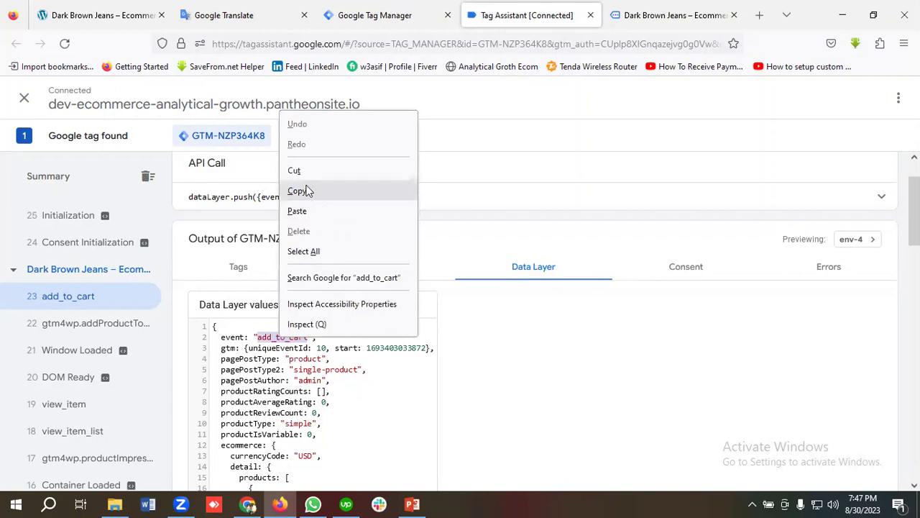
pyautogui.click(297, 191)
# Back in Google Tag Manager, set the trigger's event name to add_to_cart and save the trigger.
pyautogui.click(374, 15)
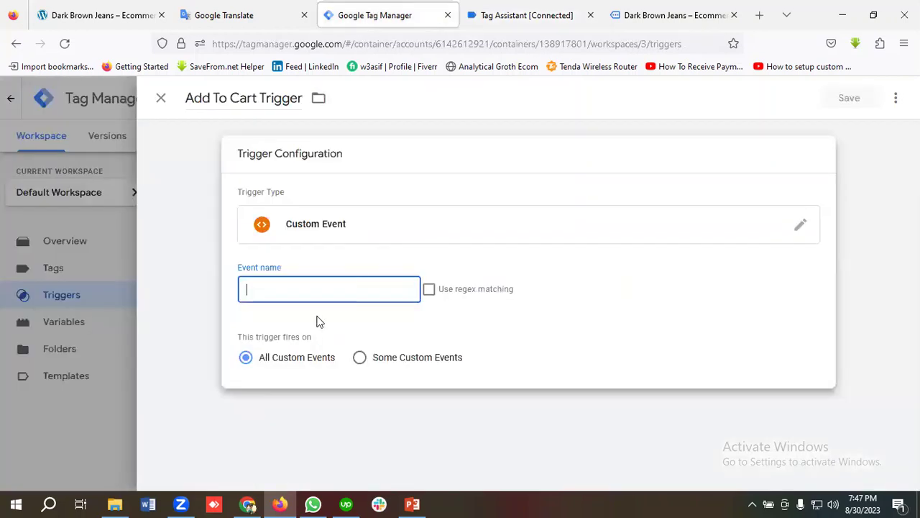
pyautogui.click(282, 289)
pyautogui.hotkey('ctrl', 'v')
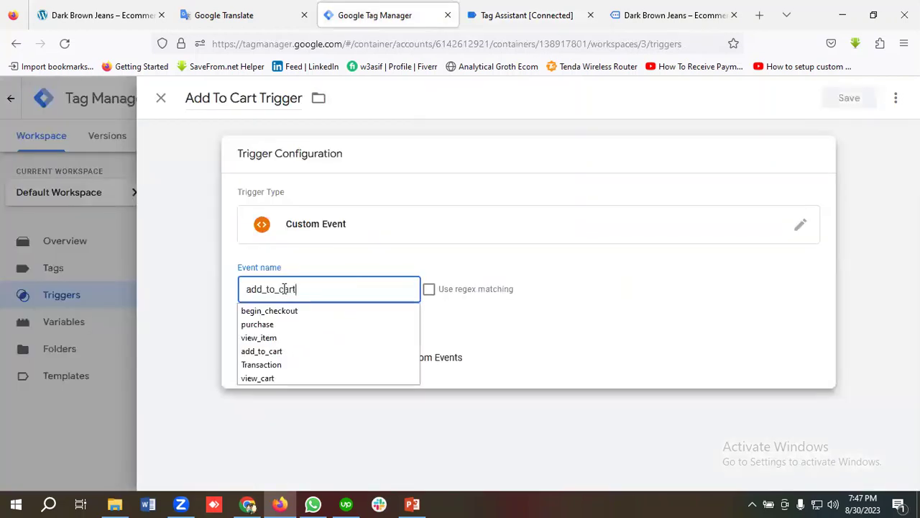
pyautogui.click(545, 267)
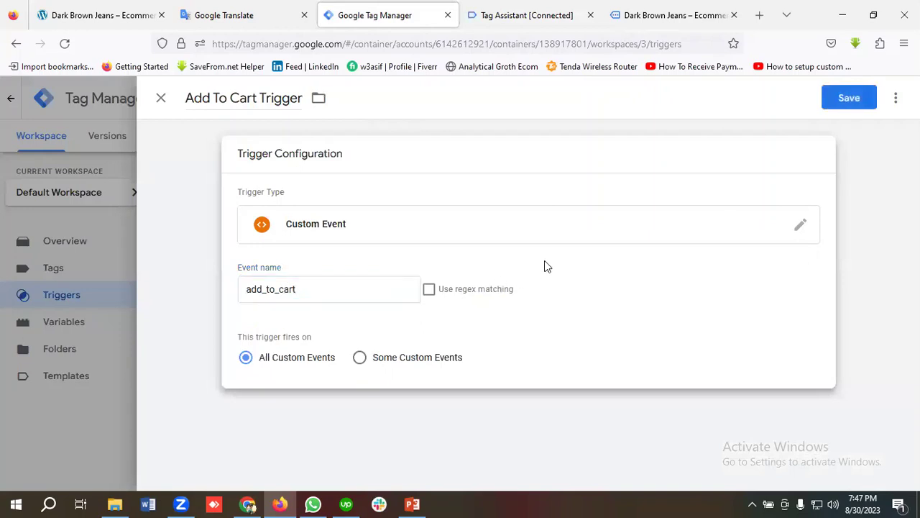
pyautogui.click(853, 103)
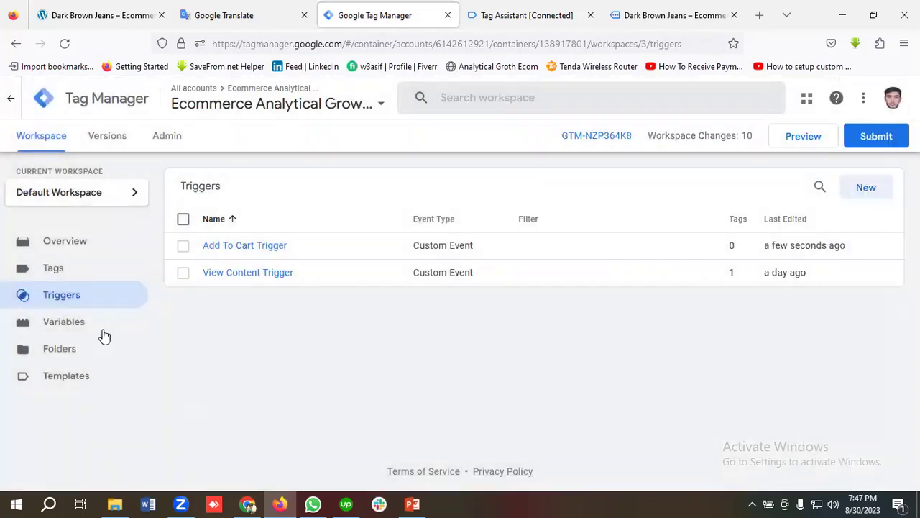
# Create a new tag in the workspace and name it Facebook Add To Cart Event.
pyautogui.click(70, 272)
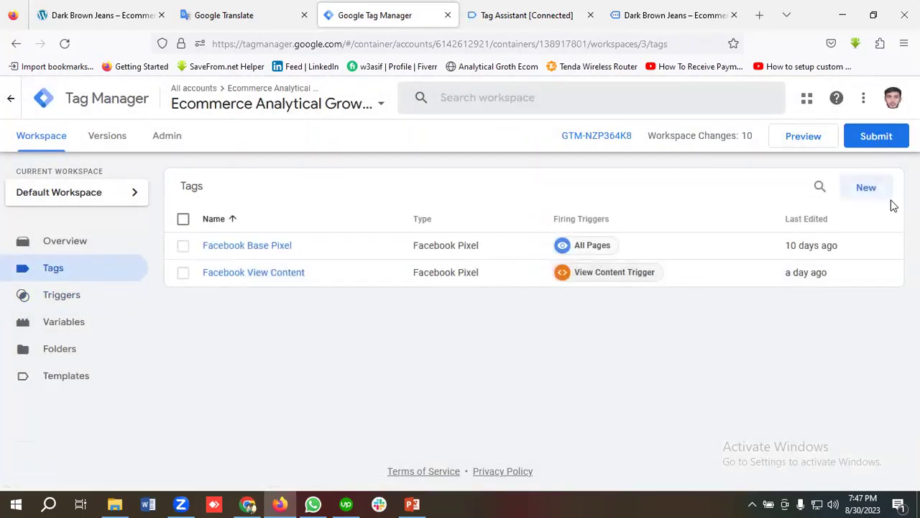
pyautogui.click(872, 199)
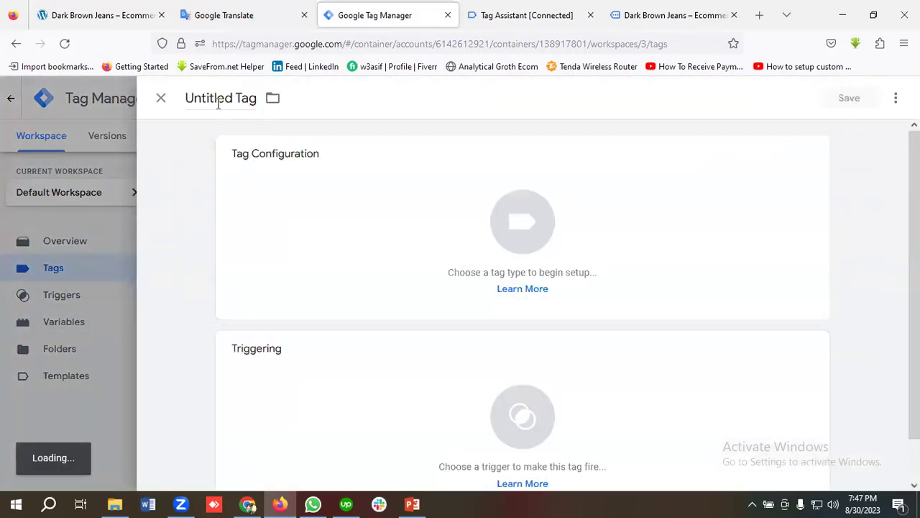
pyautogui.click(217, 101)
pyautogui.hotkey('ctrl', 'a')
pyautogui.press('BackSpace')
pyautogui.write('F')
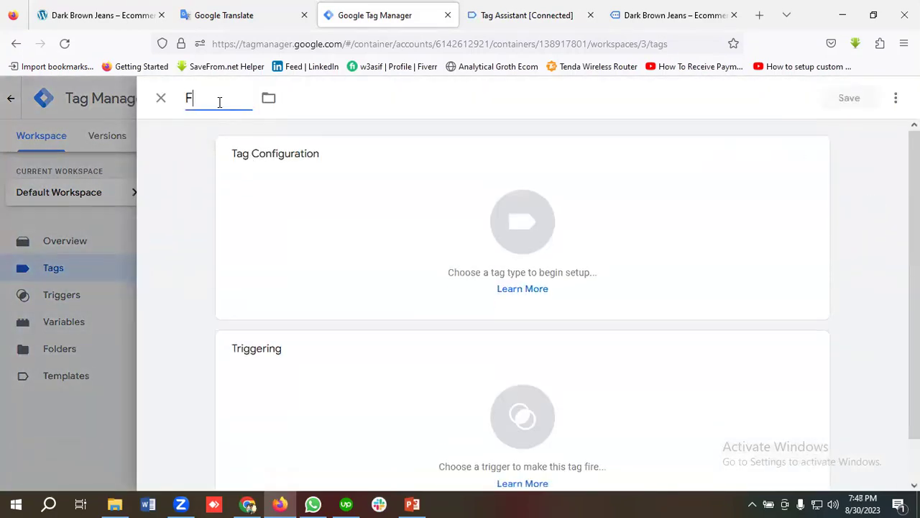
pyautogui.write('acebook Add To')
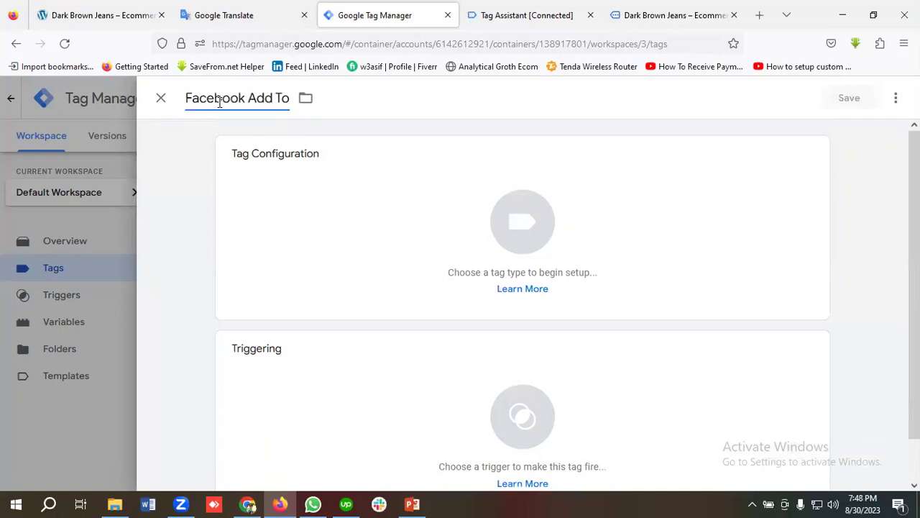
pyautogui.write(' Cart E')
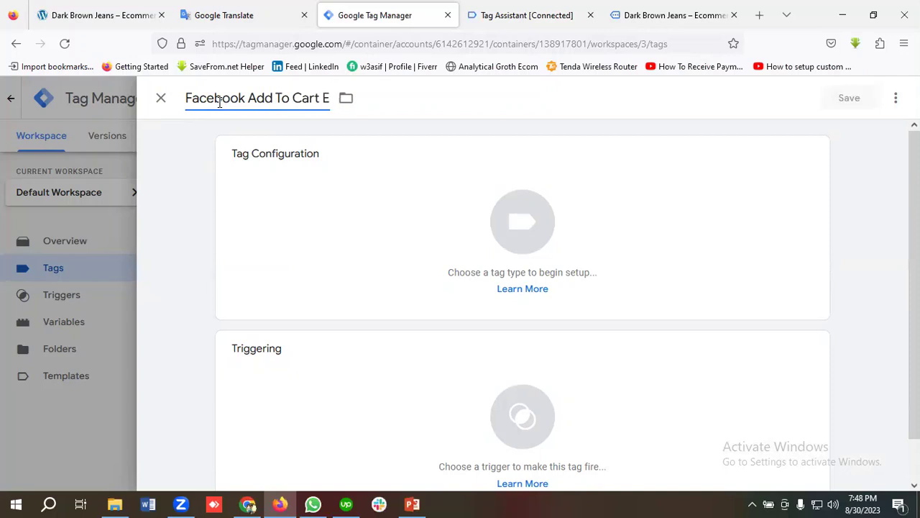
pyautogui.write('vent')
# Set the tag type to Facebook Pixel and use the FB-Pixel variable as its Facebook Pixel ID.
pyautogui.click(514, 249)
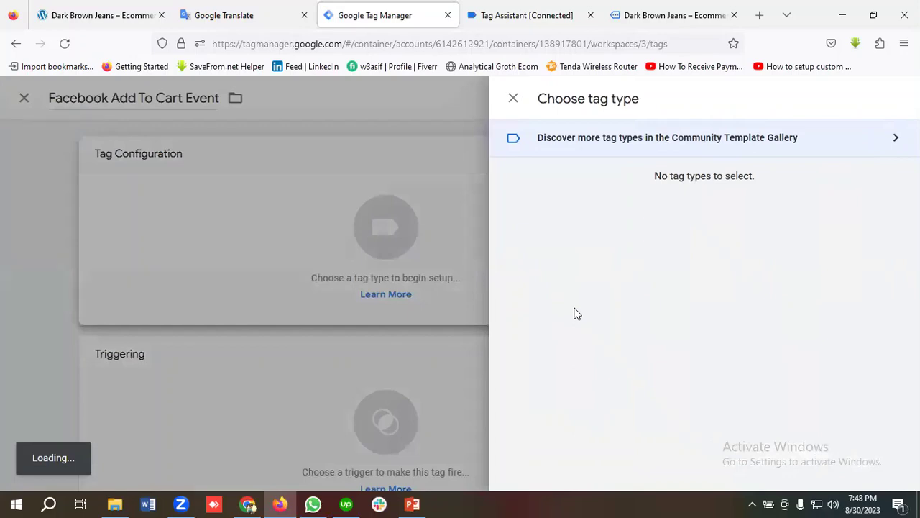
pyautogui.scroll(-5, 577, 312)
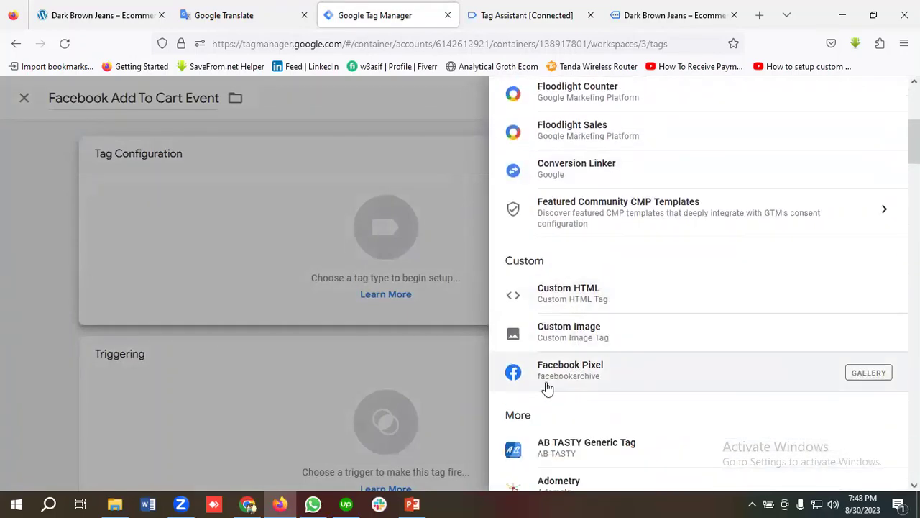
pyautogui.click(581, 375)
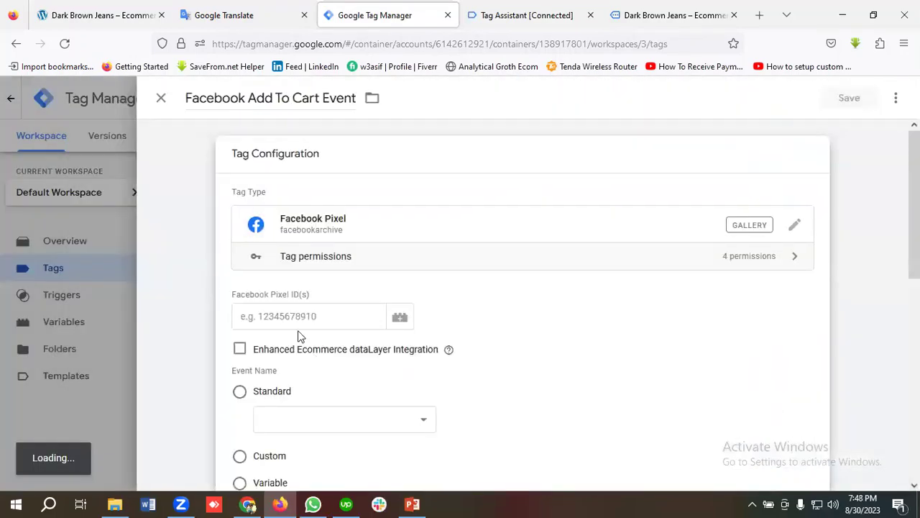
pyautogui.click(299, 316)
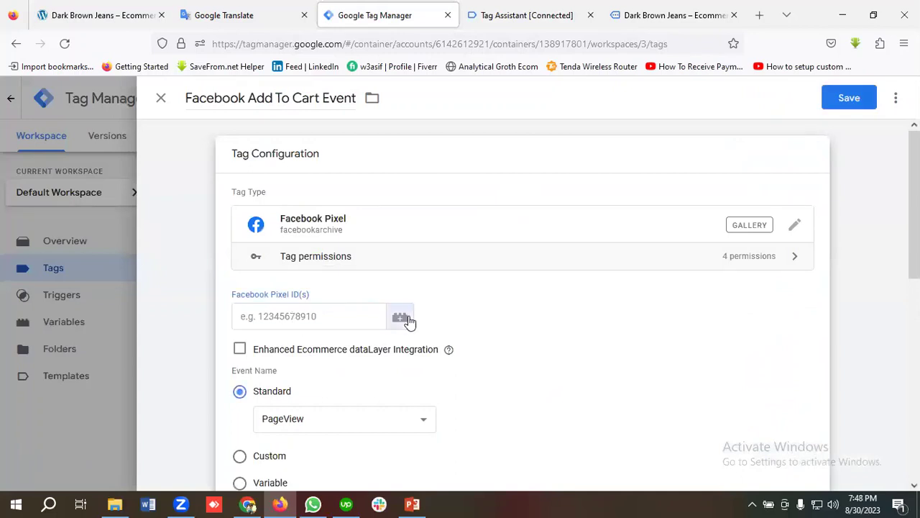
pyautogui.click(403, 318)
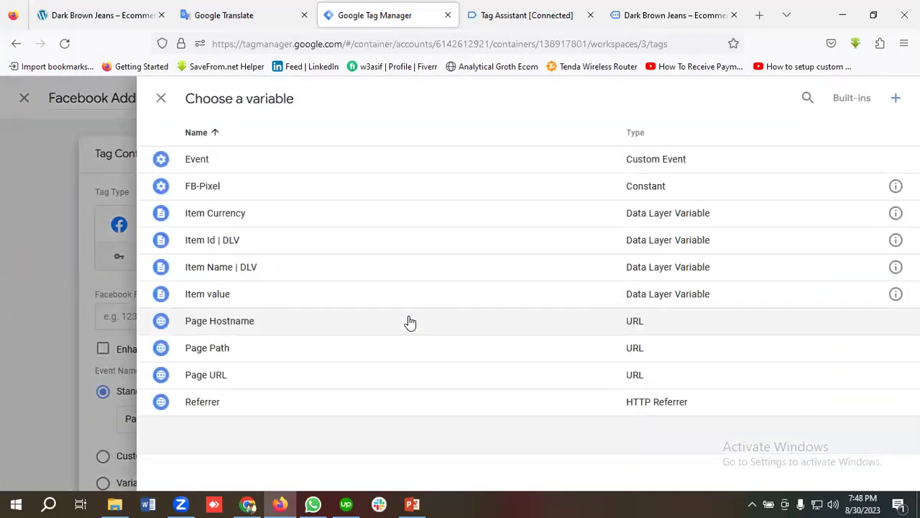
pyautogui.click(209, 188)
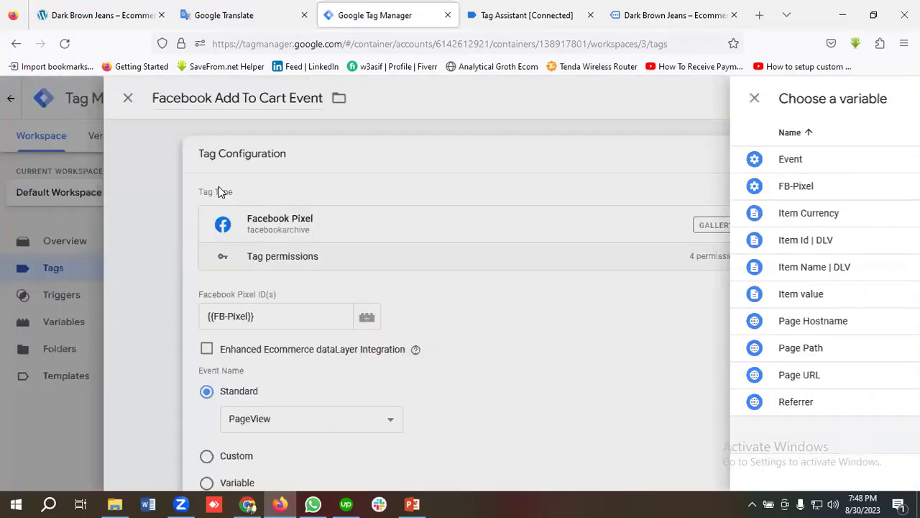
# Set the tag's standard event name to AddToCart.
pyautogui.scroll(-3, 339, 278)
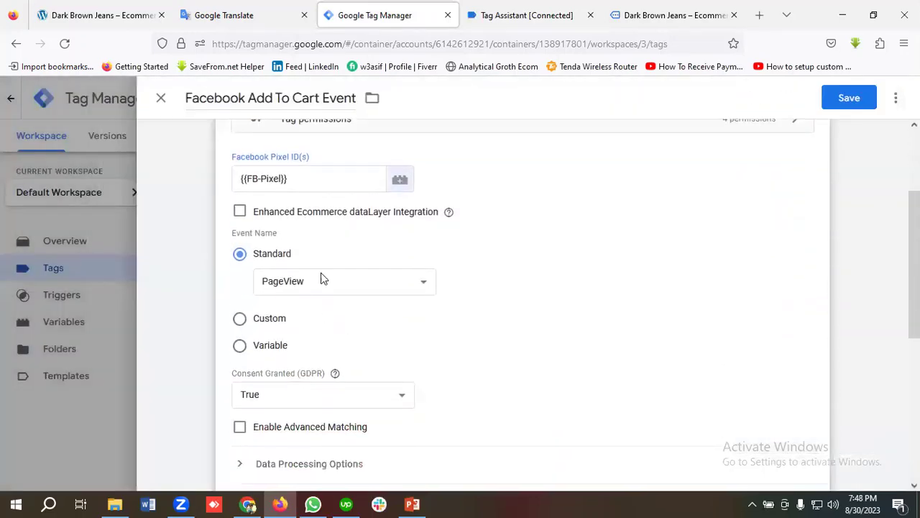
pyautogui.click(322, 280)
pyautogui.scroll(-3, 319, 364)
pyautogui.scroll(3, 319, 364)
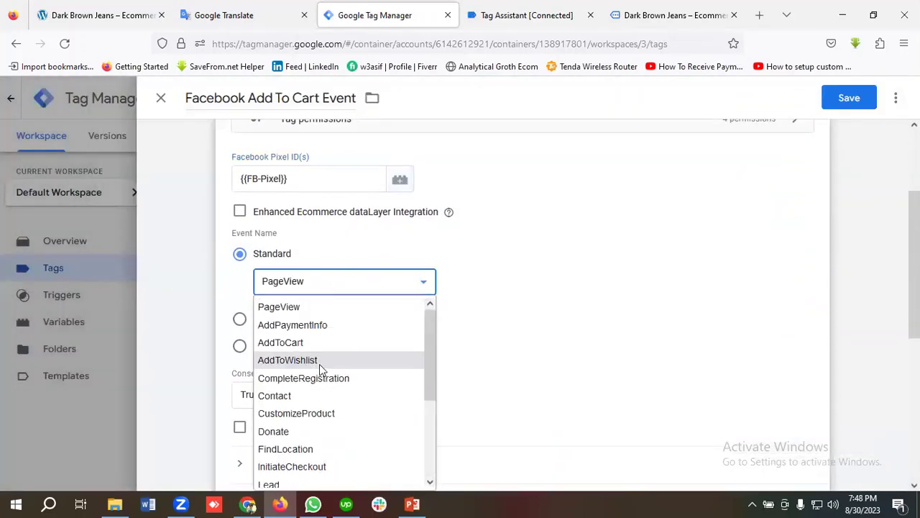
pyautogui.click(279, 343)
# Expand the tag's Object Properties and add six empty property rows.
pyautogui.scroll(-5, 374, 329)
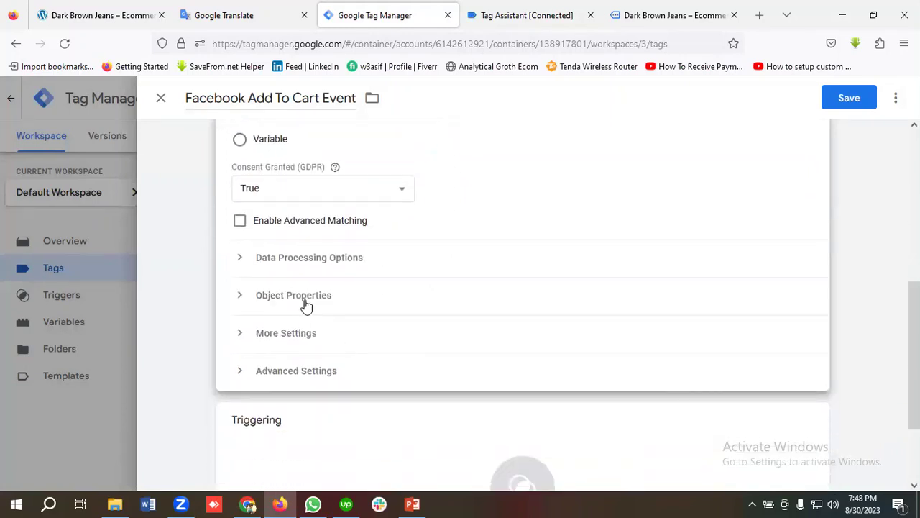
pyautogui.click(295, 302)
pyautogui.scroll(-3, 320, 323)
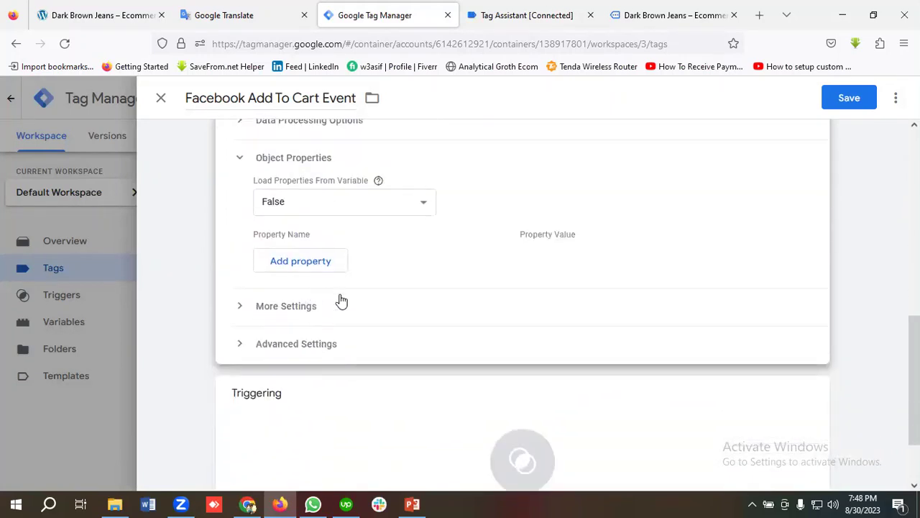
pyautogui.scroll(2, 343, 306)
pyautogui.click(302, 329)
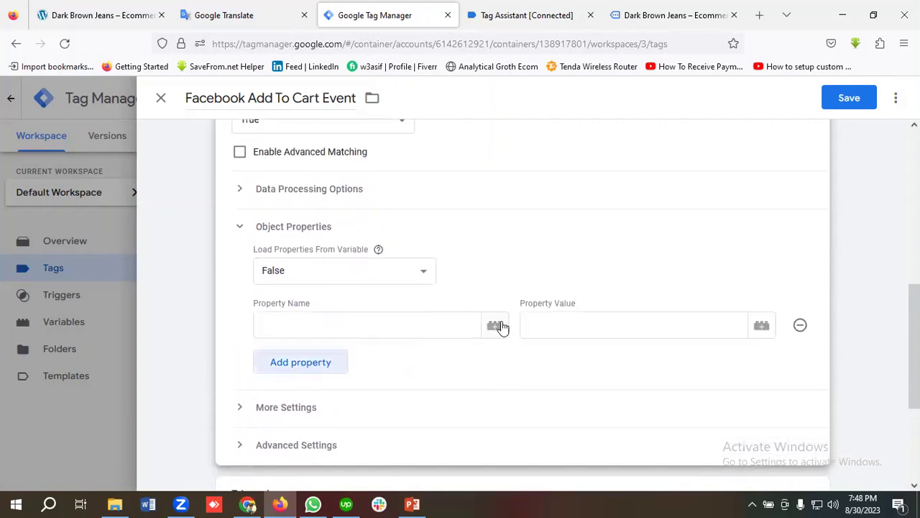
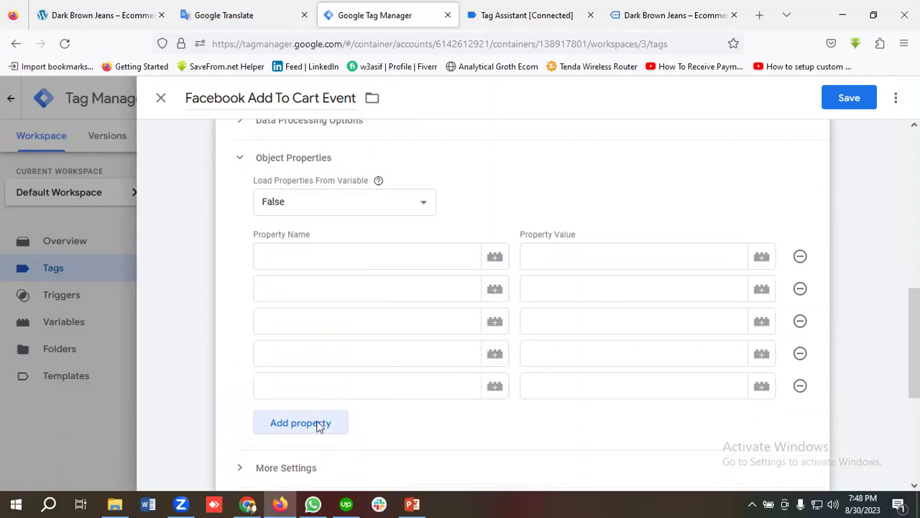
pyautogui.click(328, 419)
pyautogui.scroll(3, 353, 382)
# Copy event_name from the notes in Google Translate and paste it as the first property name in Google Tag Manager.
pyautogui.click(230, 15)
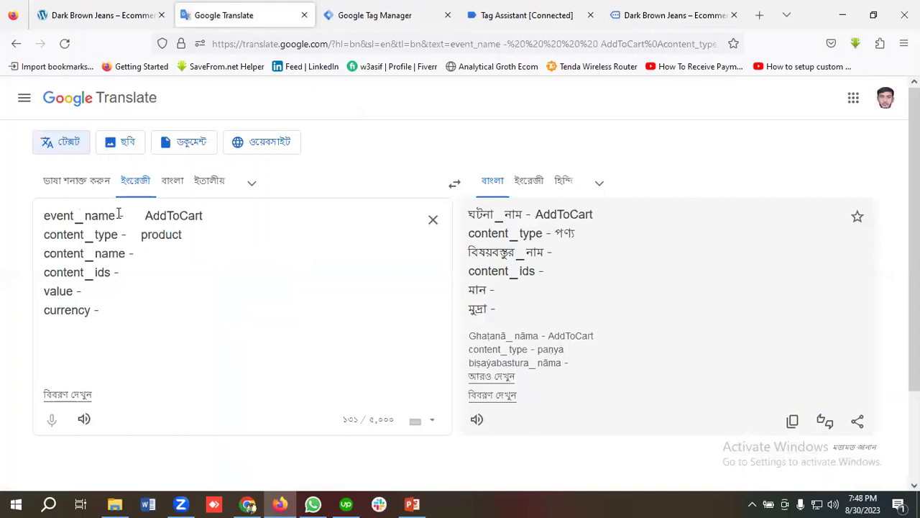
pyautogui.moveTo(145, 215); pyautogui.dragTo(43, 214)
pyautogui.click(85, 215)
pyautogui.doubleClick(113, 216)
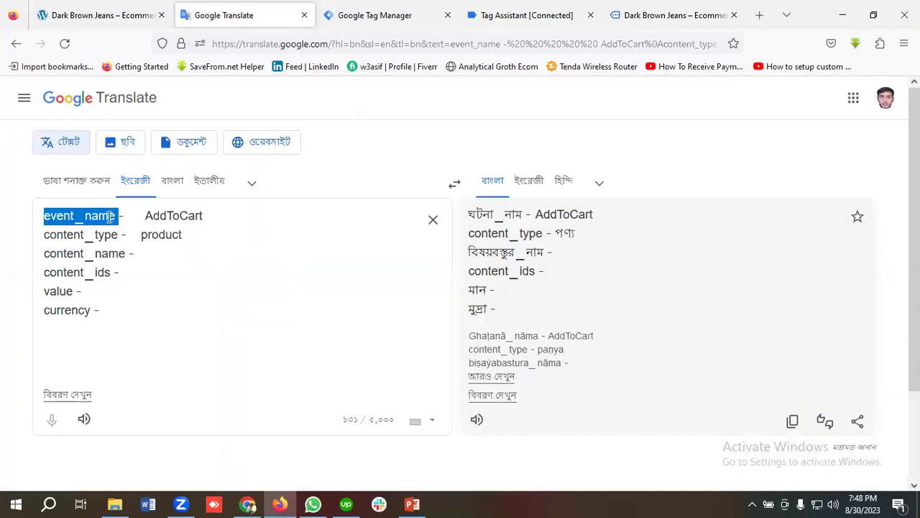
pyautogui.rightClick(82, 215)
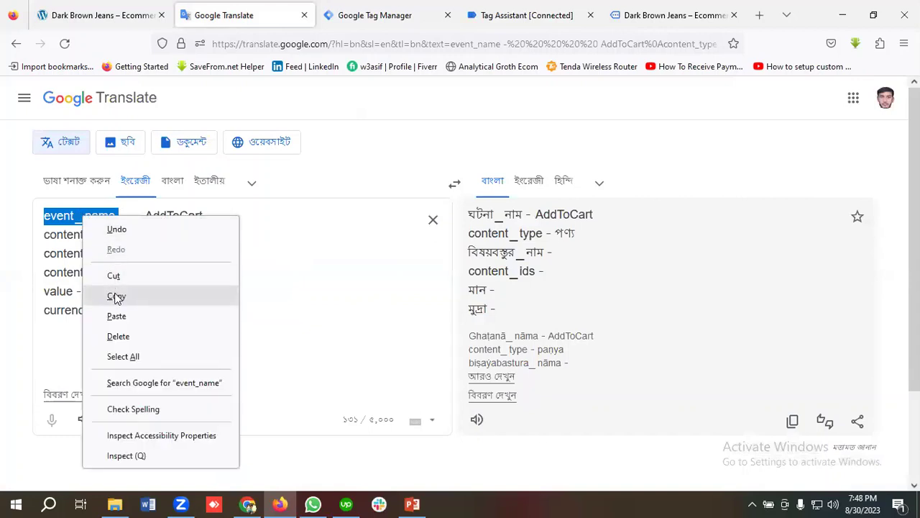
pyautogui.click(117, 295)
pyautogui.click(344, 16)
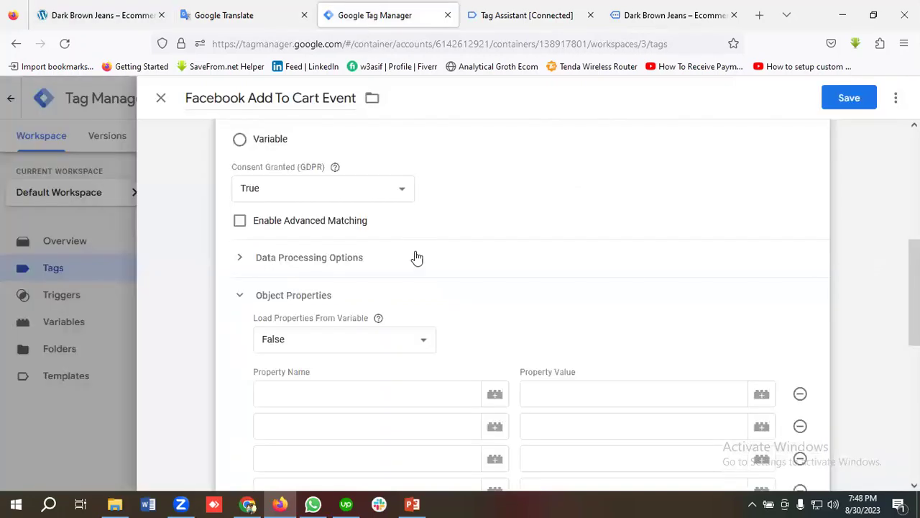
pyautogui.click(295, 387)
pyautogui.hotkey('ctrl', 'v')
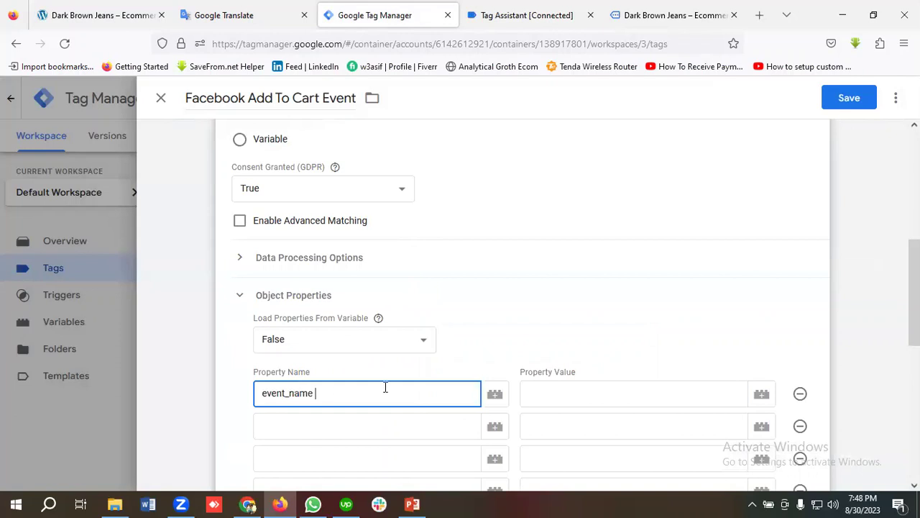
# Copy AddToCart from the Google Translate notes and paste it as the event_name property's value in Google Tag Manager.
pyautogui.click(543, 391)
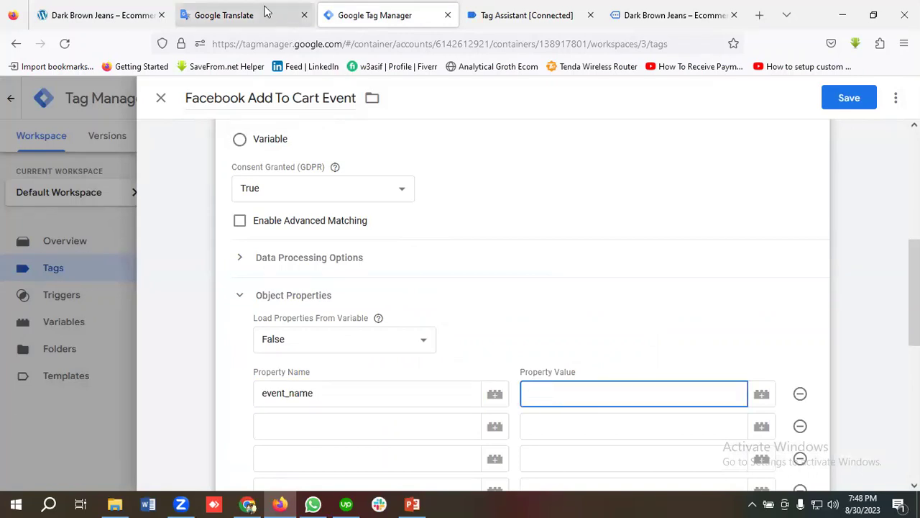
pyautogui.click(224, 15)
pyautogui.doubleClick(179, 216)
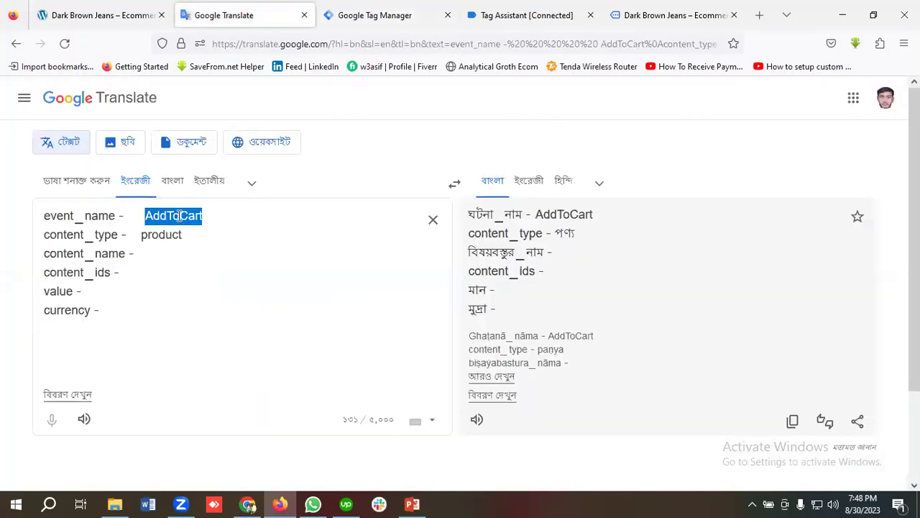
pyautogui.rightClick(180, 216)
pyautogui.click(217, 296)
pyautogui.click(398, 18)
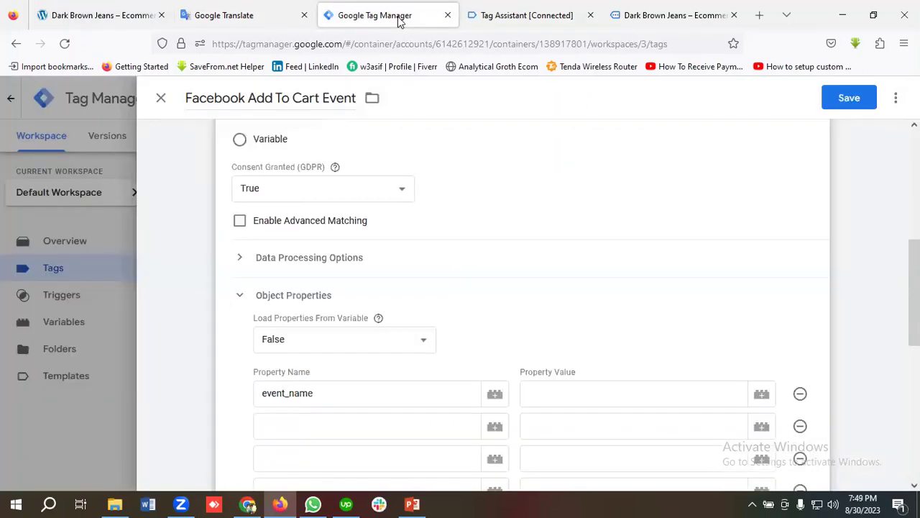
pyautogui.click(556, 390)
pyautogui.hotkey('ctrl', 'v')
# Copy content_type from the Google Translate notes and paste it as the second property name in Google Tag Manager.
pyautogui.scroll(-2, 451, 314)
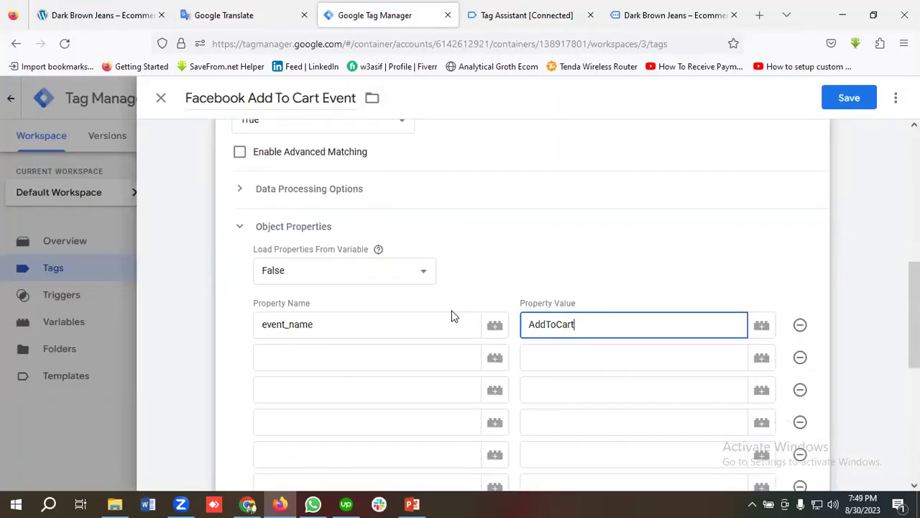
pyautogui.click(295, 292)
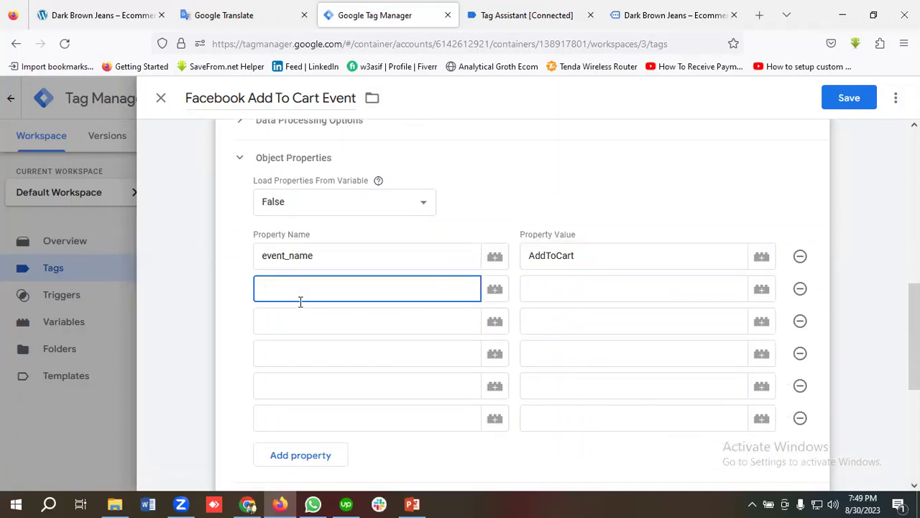
pyautogui.click(238, 15)
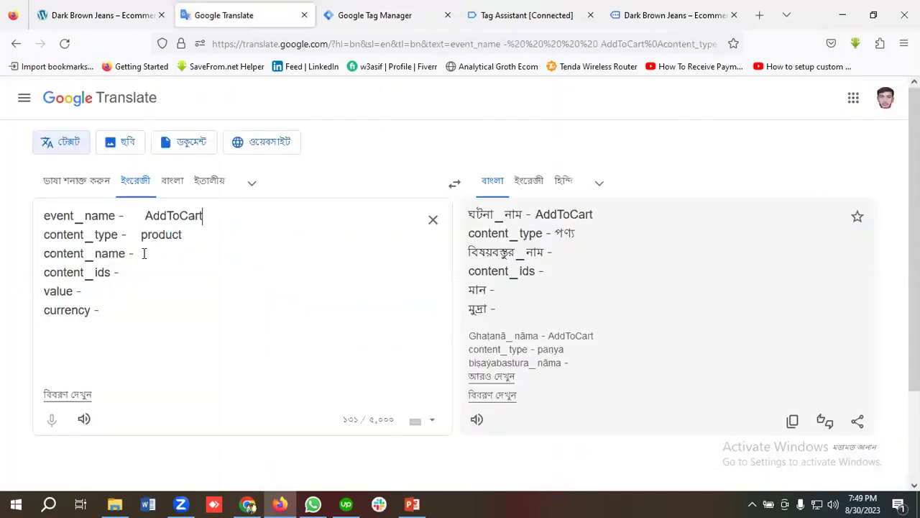
pyautogui.doubleClick(90, 235)
pyautogui.rightClick(90, 236)
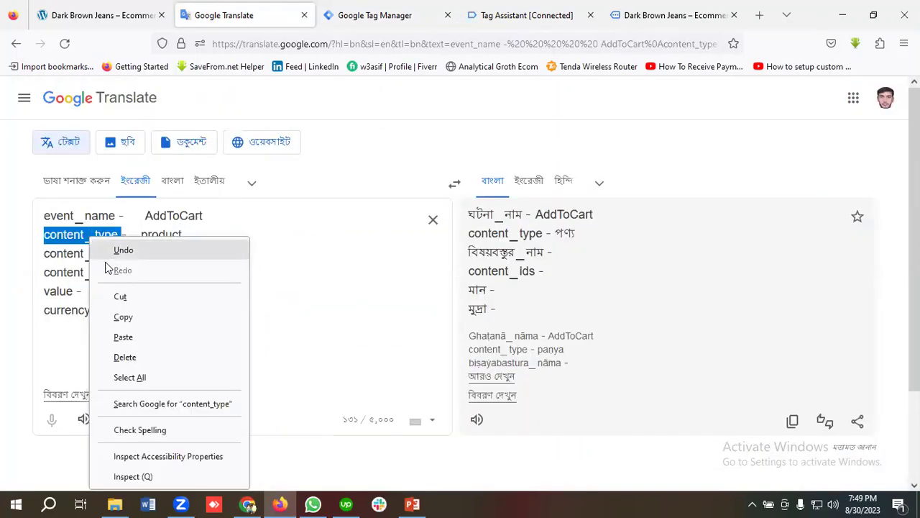
pyautogui.click(123, 317)
pyautogui.click(374, 15)
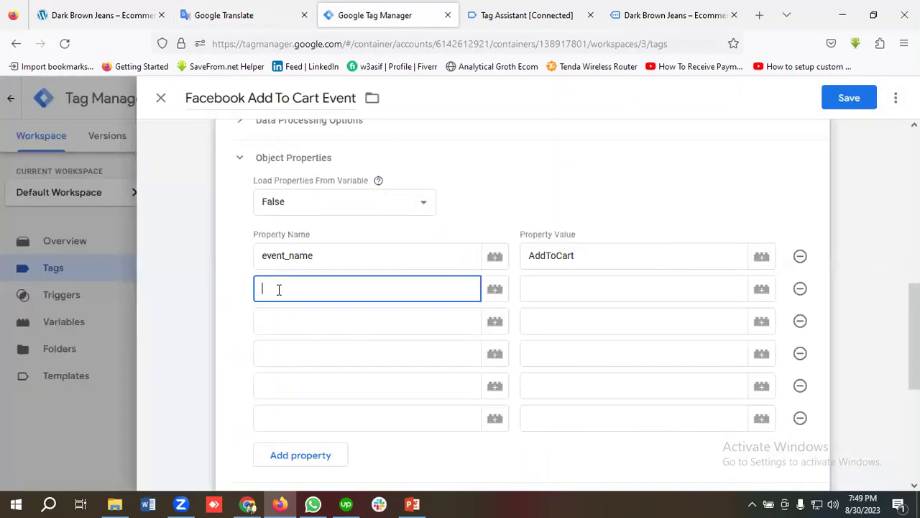
pyautogui.hotkey('ctrl', 'v')
# Copy product from the Google Translate notes and paste it as the content_type property's value in Google Tag Manager.
pyautogui.click(532, 289)
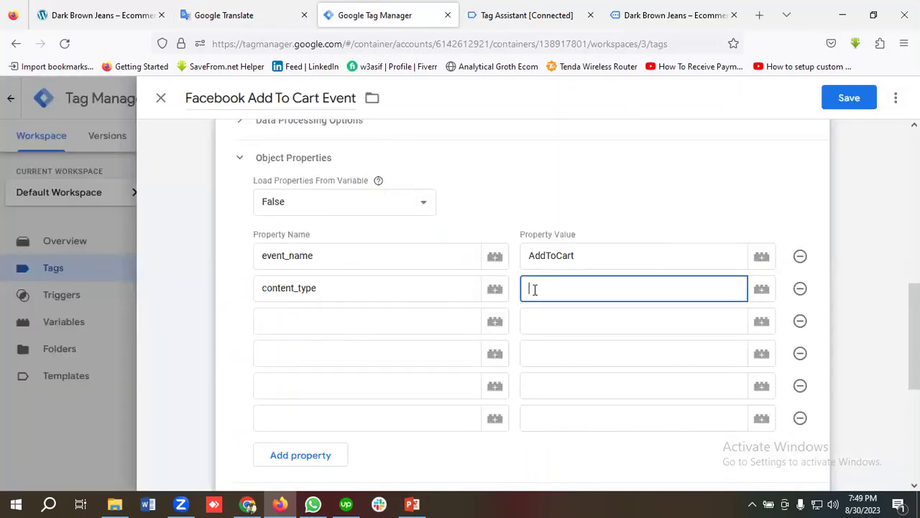
pyautogui.click(237, 15)
pyautogui.doubleClick(166, 236)
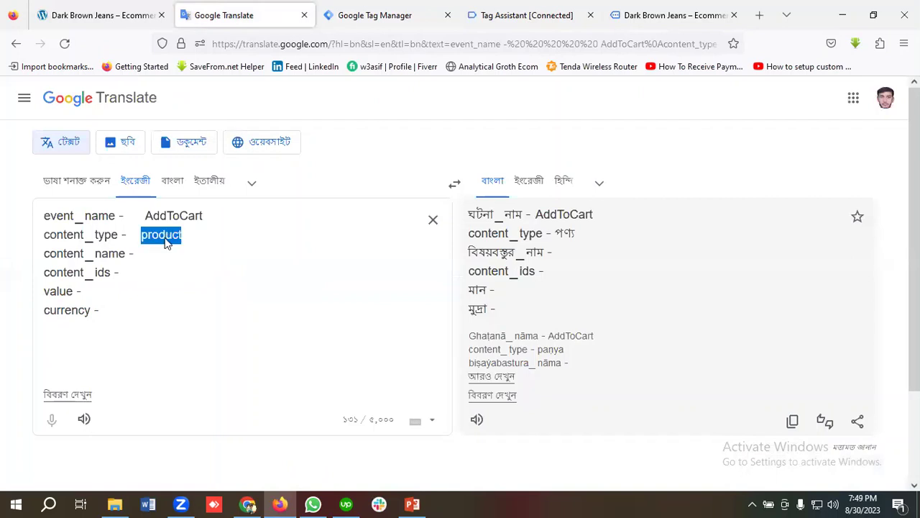
pyautogui.rightClick(165, 243)
pyautogui.click(201, 320)
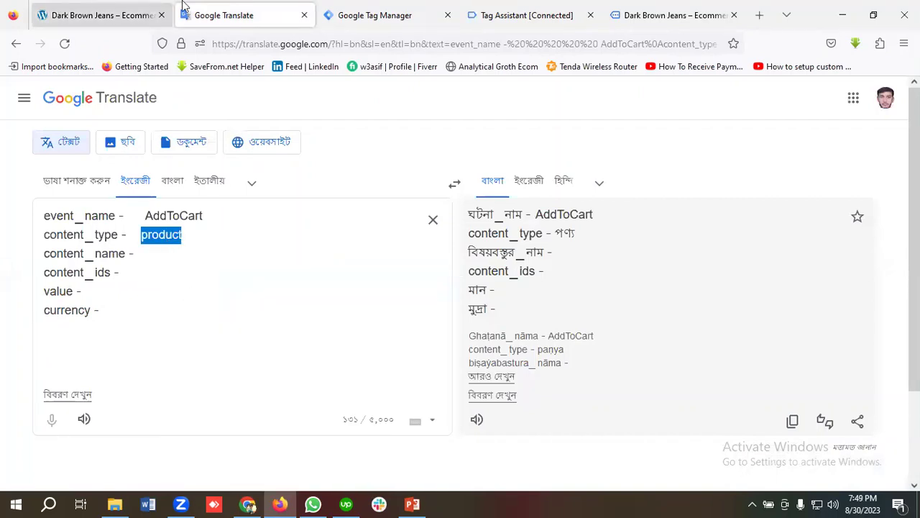
pyautogui.click(384, 17)
pyautogui.hotkey('ctrl', 'v')
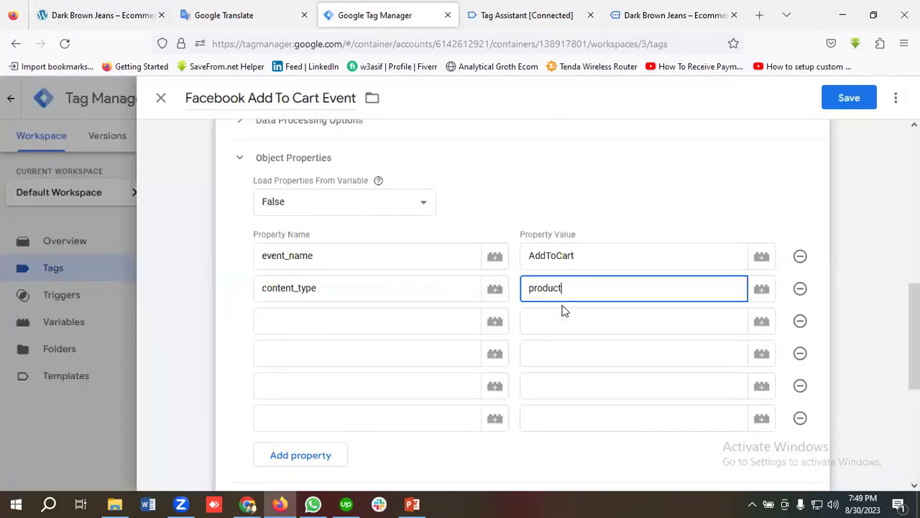
# Copy content_name from the Google Translate notes and paste it as the third property name in Google Tag Manager.
pyautogui.click(360, 316)
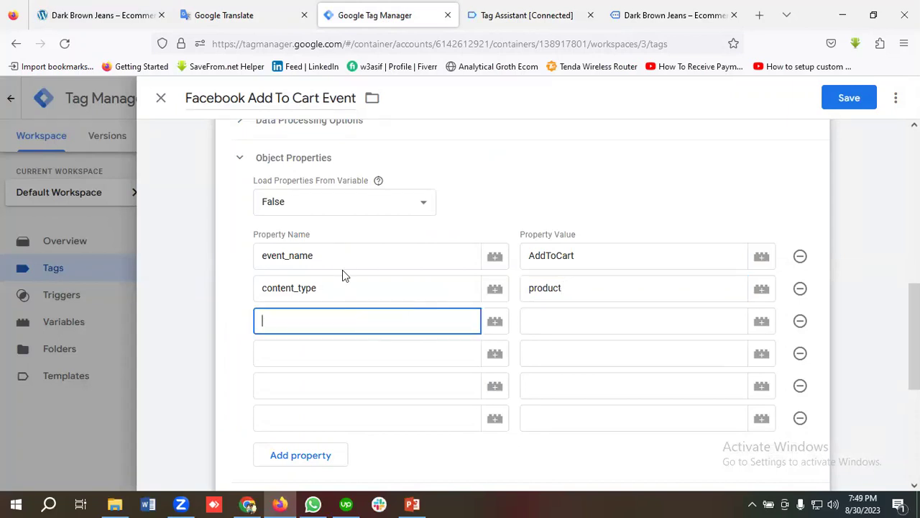
pyautogui.click(224, 15)
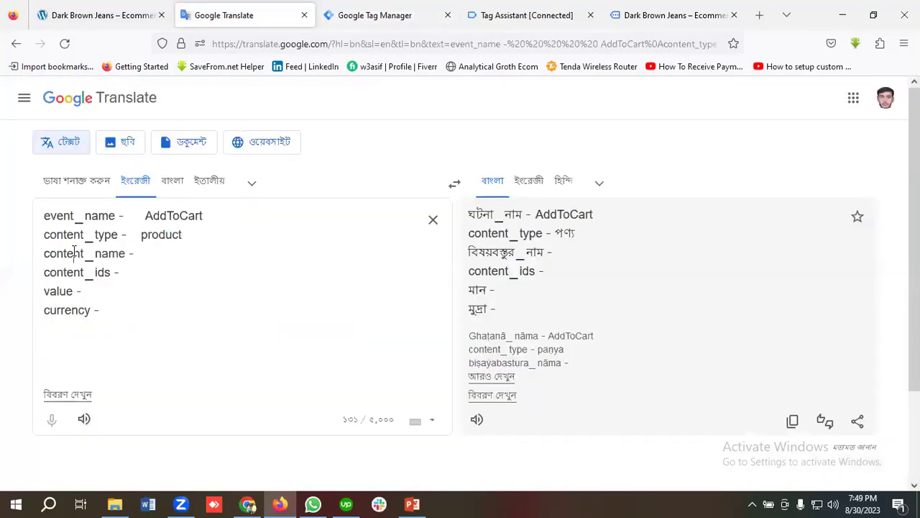
pyautogui.doubleClick(74, 253)
pyautogui.rightClick(75, 253)
pyautogui.click(108, 331)
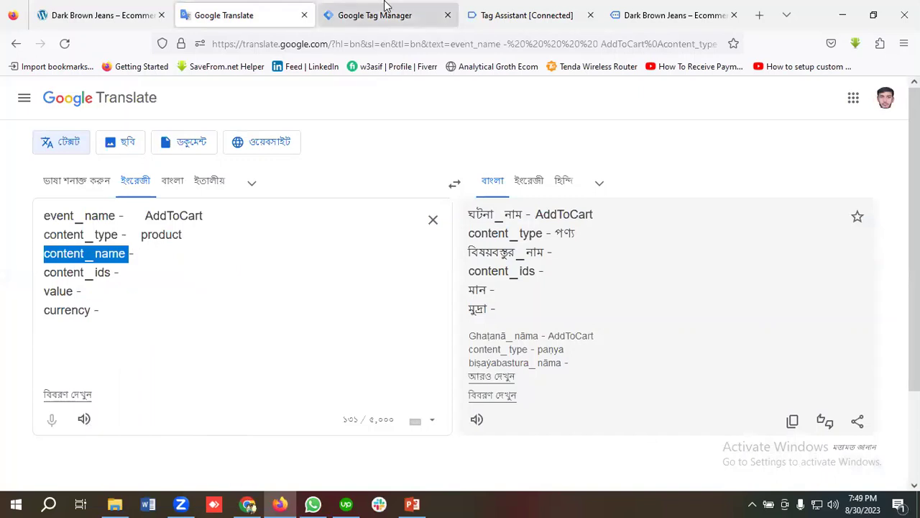
pyautogui.click(375, 15)
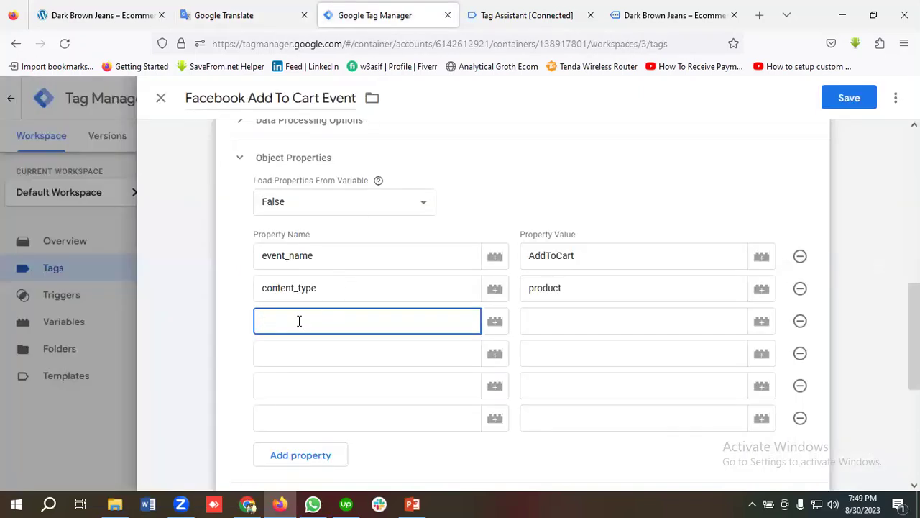
pyautogui.hotkey('ctrl', 'v')
# Set the content_name property's value to the Item Name | DLV variable.
pyautogui.click(549, 323)
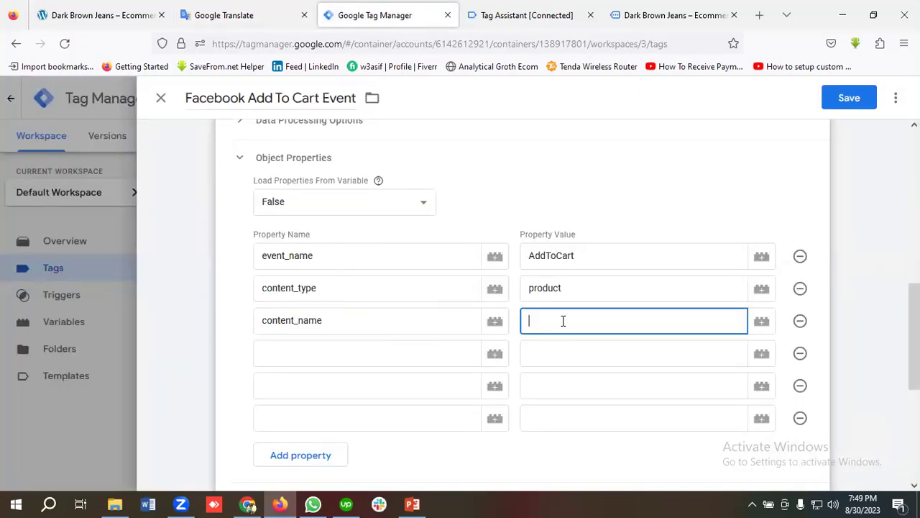
pyautogui.click(765, 324)
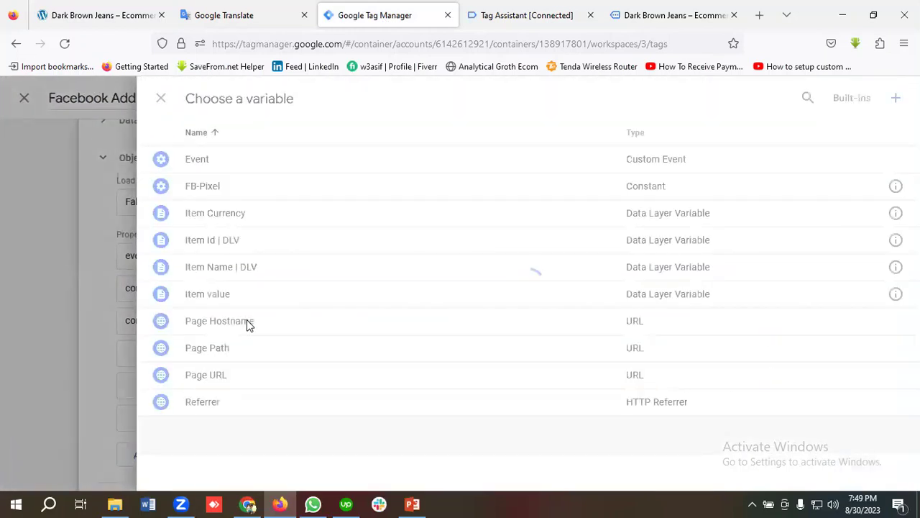
pyautogui.click(227, 273)
# Copy content_ids from the Google Translate notes and paste it as the fourth property name in Google Tag Manager.
pyautogui.click(295, 350)
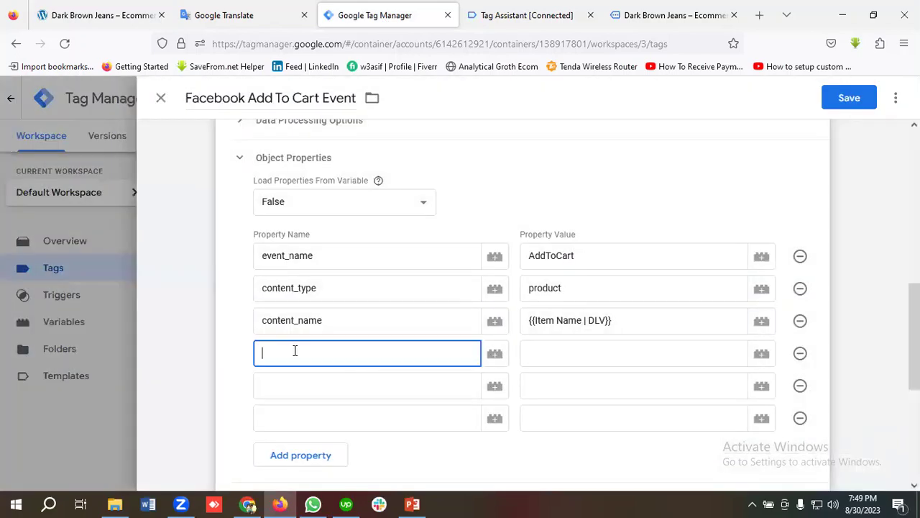
pyautogui.click(245, 15)
pyautogui.doubleClick(69, 271)
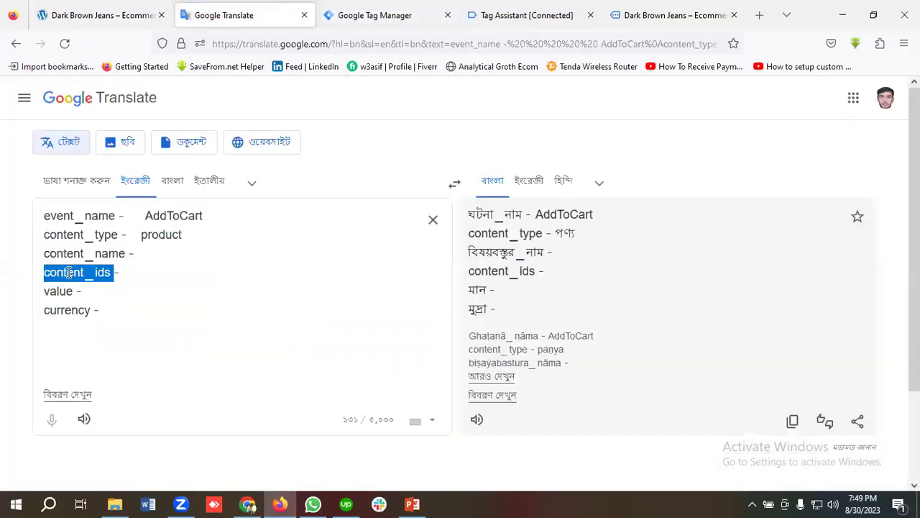
pyautogui.rightClick(69, 272)
pyautogui.click(110, 98)
pyautogui.click(357, 20)
pyautogui.click(280, 354)
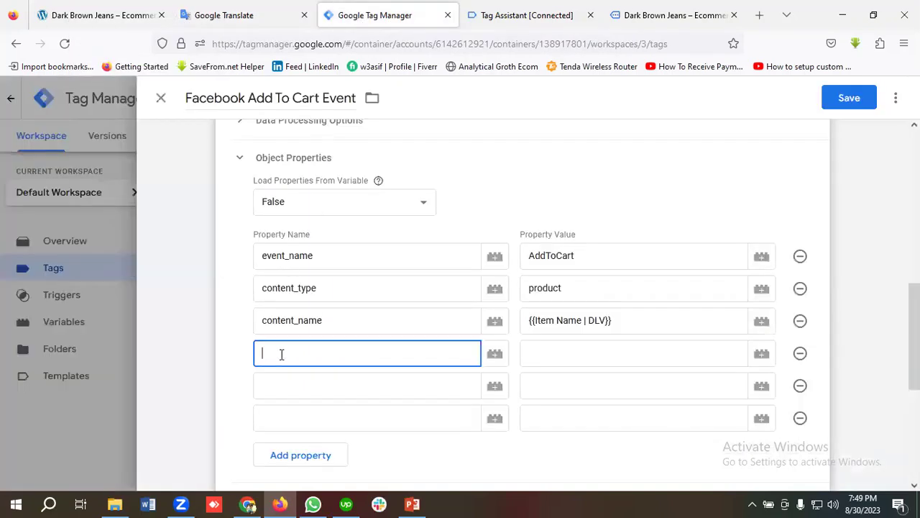
pyautogui.hotkey('ctrl', 'v')
# Set the content_ids property's value to the Item Id | DLV variable.
pyautogui.scroll(-1, 553, 302)
pyautogui.click(563, 286)
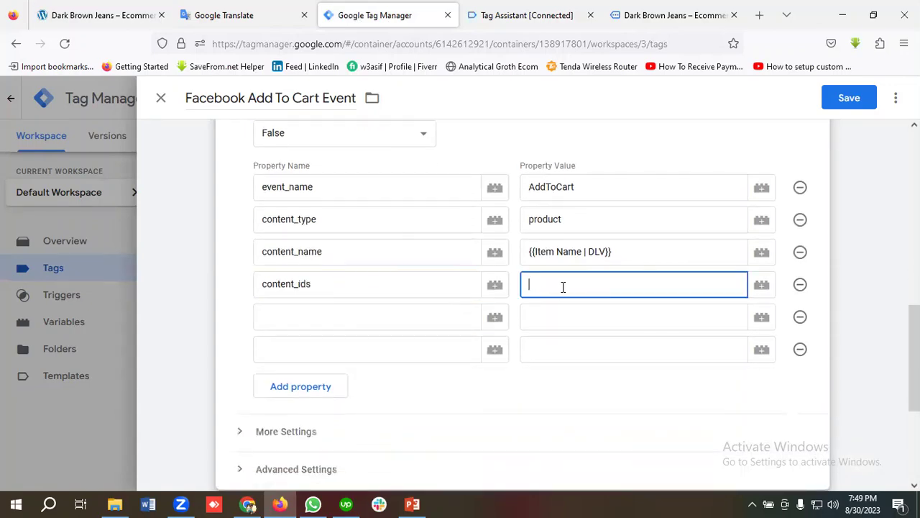
pyautogui.scroll(1, 336, 326)
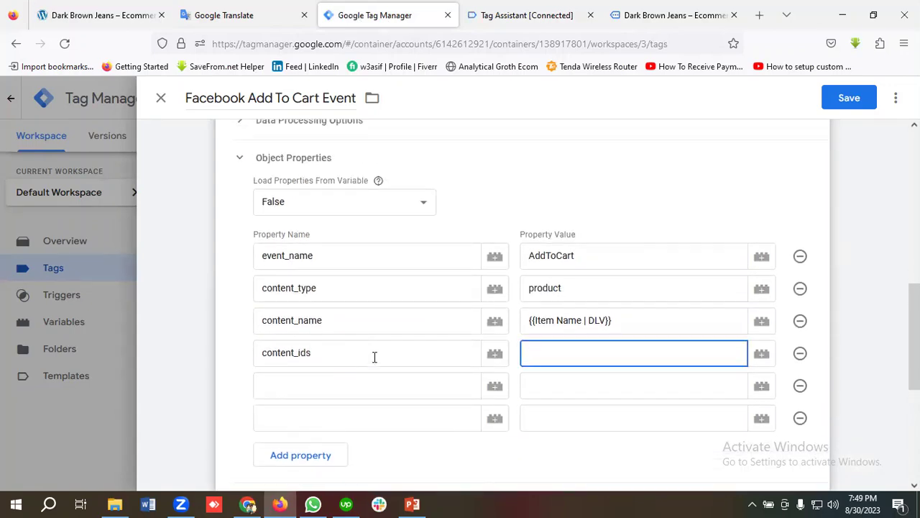
pyautogui.click(761, 353)
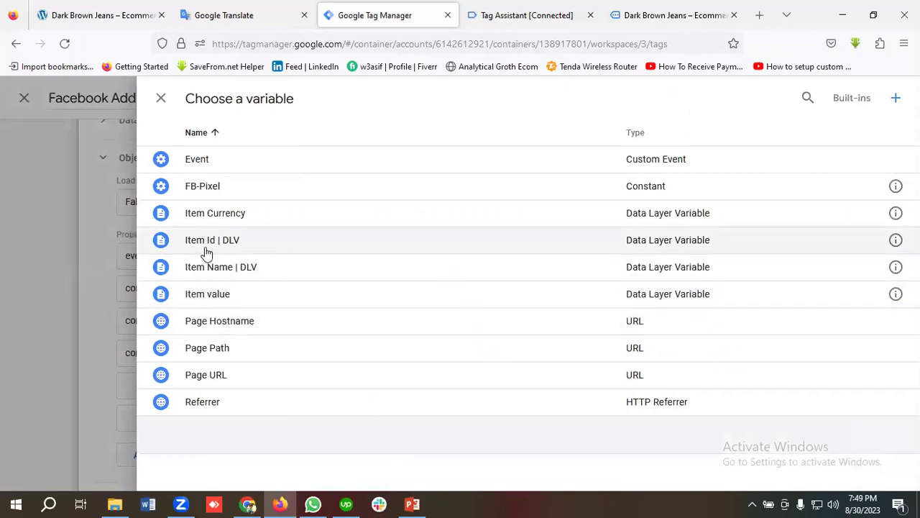
pyautogui.click(209, 240)
# Copy value from the Google Translate notes and paste it as the fifth property name in Google Tag Manager.
pyautogui.scroll(-1, 353, 333)
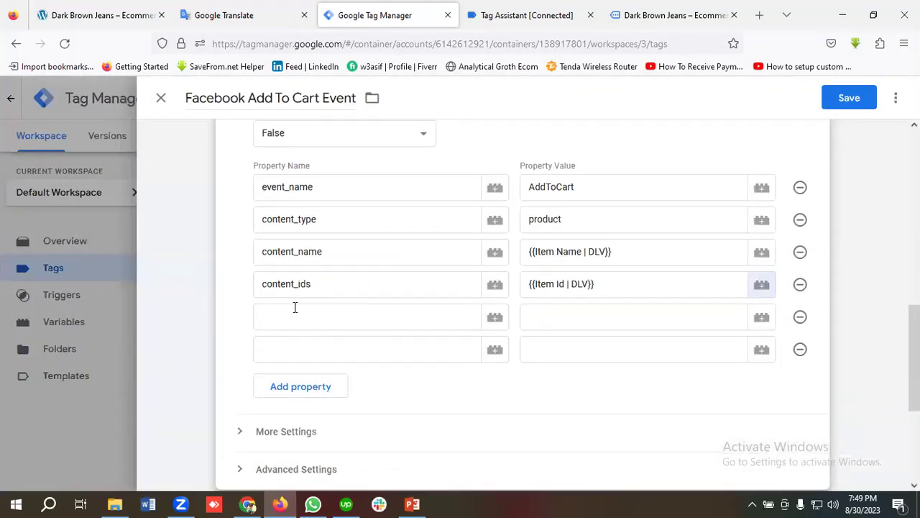
pyautogui.click(294, 310)
pyautogui.hotkey('ctrl', 'shift', 'Tab')
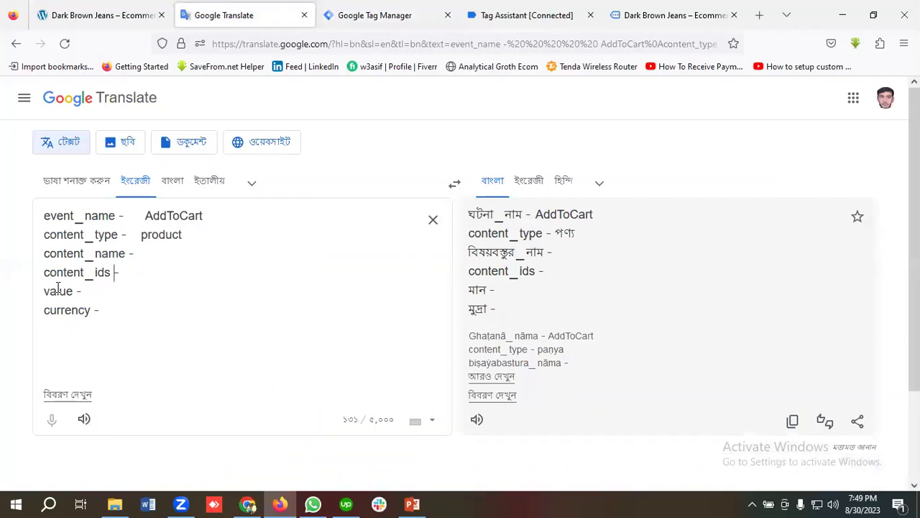
pyautogui.doubleClick(60, 291)
pyautogui.rightClick(59, 291)
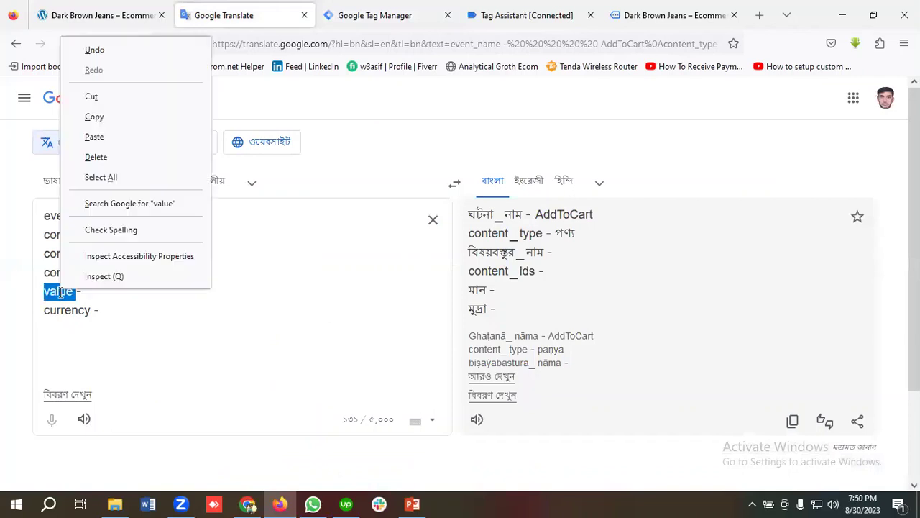
pyautogui.click(102, 124)
pyautogui.click(404, 15)
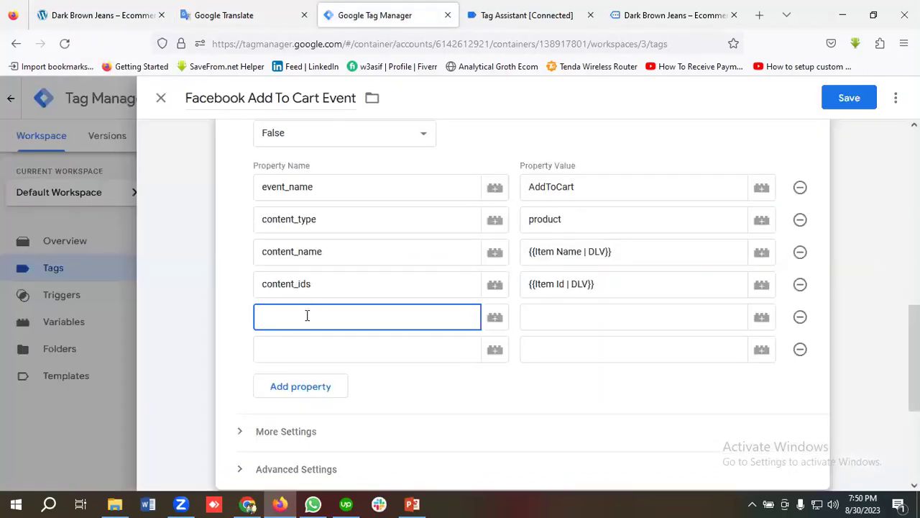
pyautogui.hotkey('ctrl', 'v')
# Set the value property's value to the Item value variable.
pyautogui.click(575, 315)
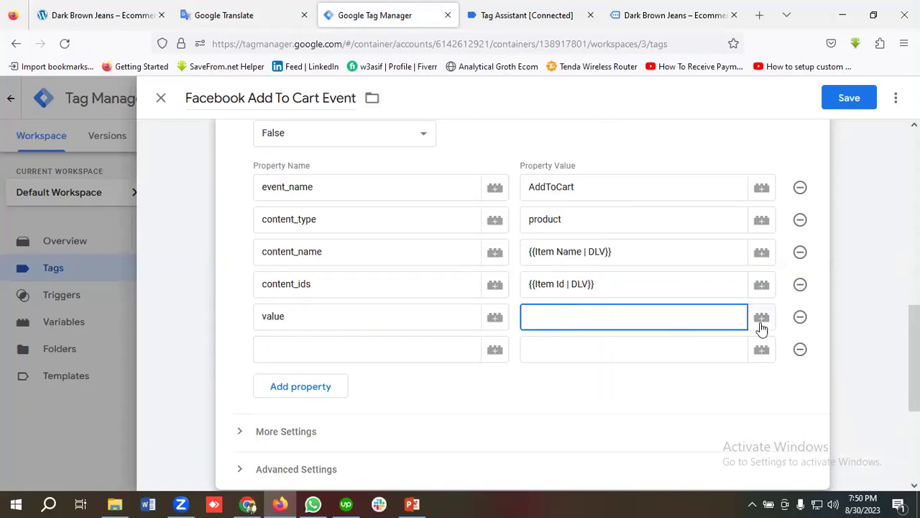
pyautogui.click(762, 325)
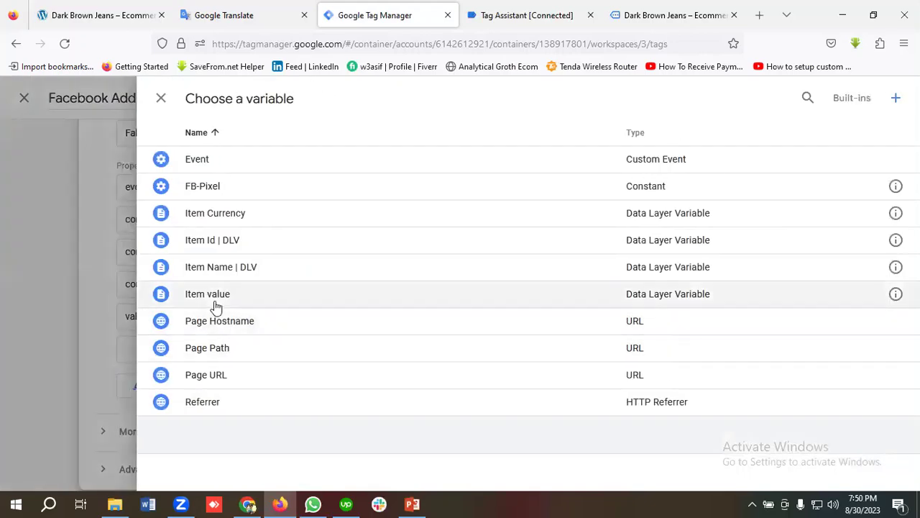
pyautogui.click(213, 296)
# Copy currency from the Google Translate notes and paste it as the sixth property name in Google Tag Manager.
pyautogui.click(290, 346)
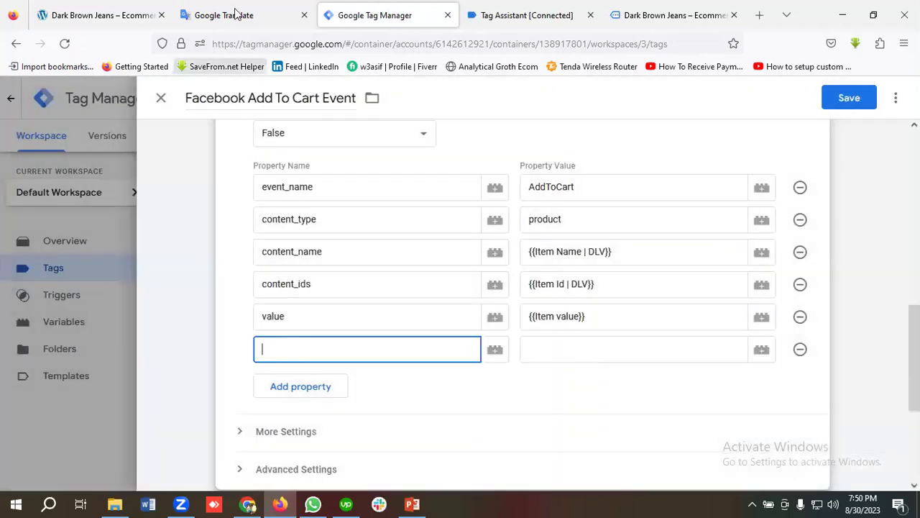
pyautogui.click(230, 15)
pyautogui.doubleClick(64, 310)
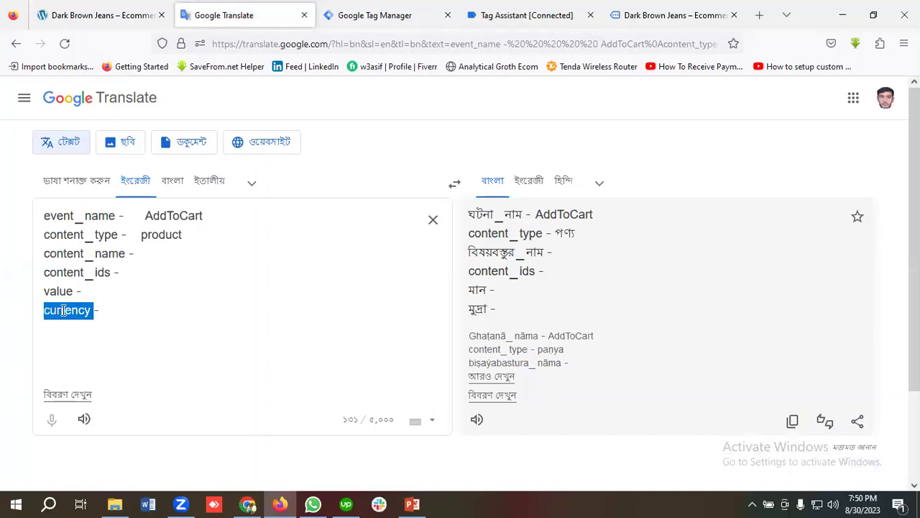
pyautogui.rightClick(63, 310)
pyautogui.click(118, 136)
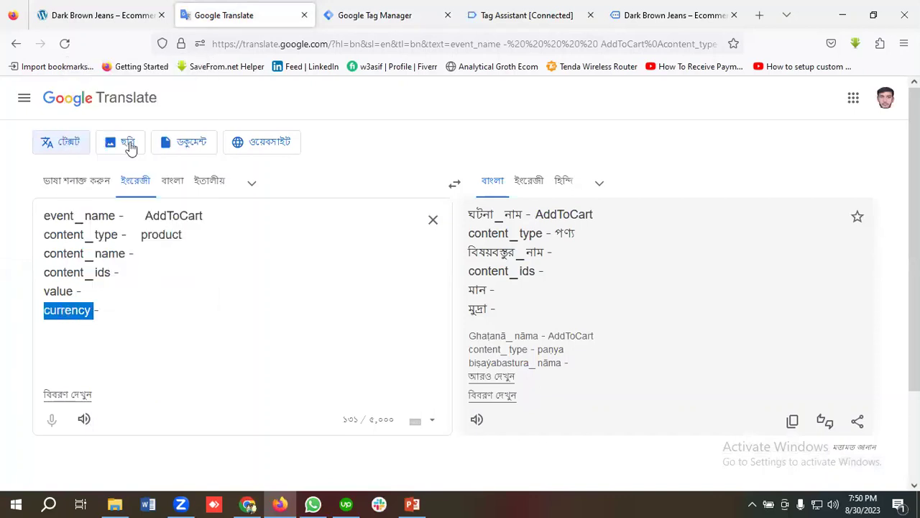
pyautogui.click(375, 14)
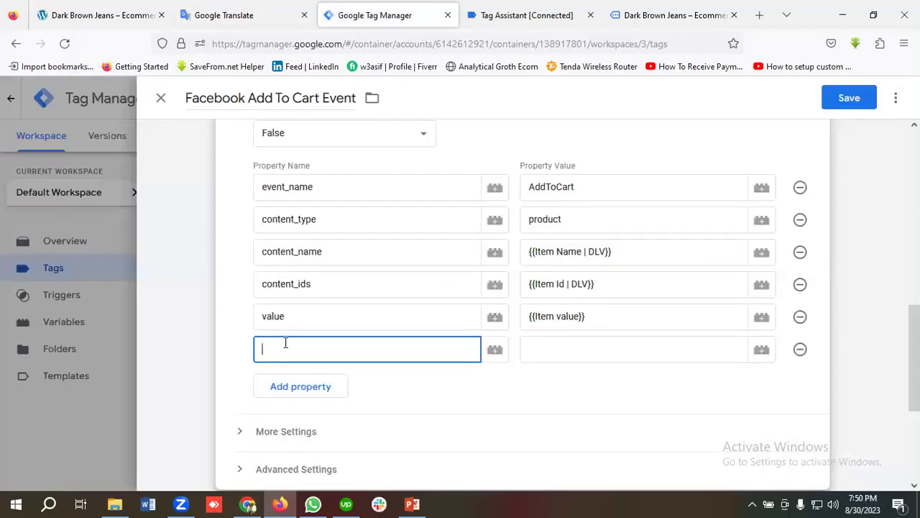
pyautogui.hotkey('ctrl', 'v')
# Set the currency property's value to the Item Currency variable.
pyautogui.click(633, 351)
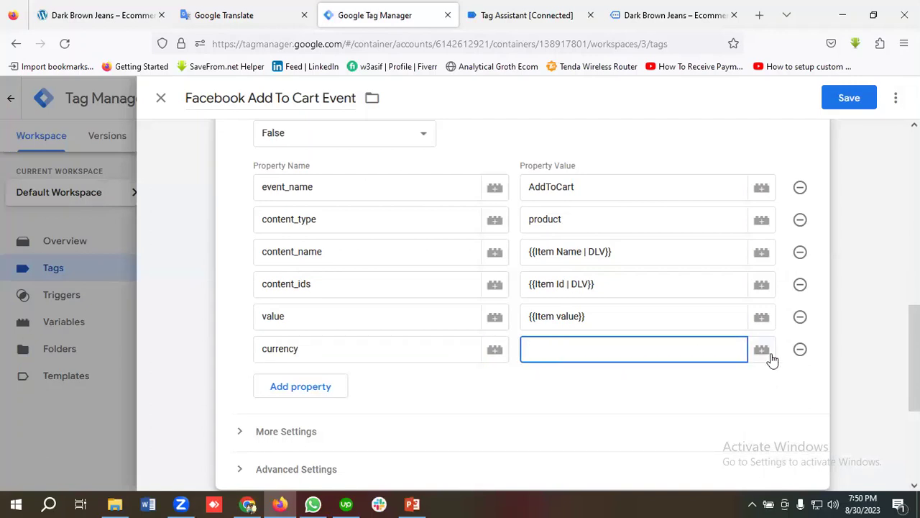
pyautogui.click(764, 352)
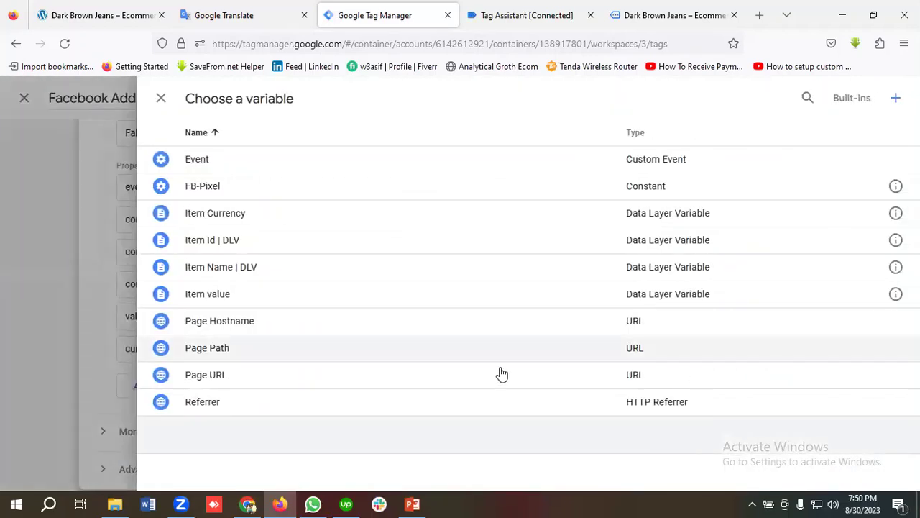
pyautogui.click(224, 220)
# Assign the Add To Cart Trigger as the tag's firing trigger and save the tag.
pyautogui.scroll(-4, 407, 342)
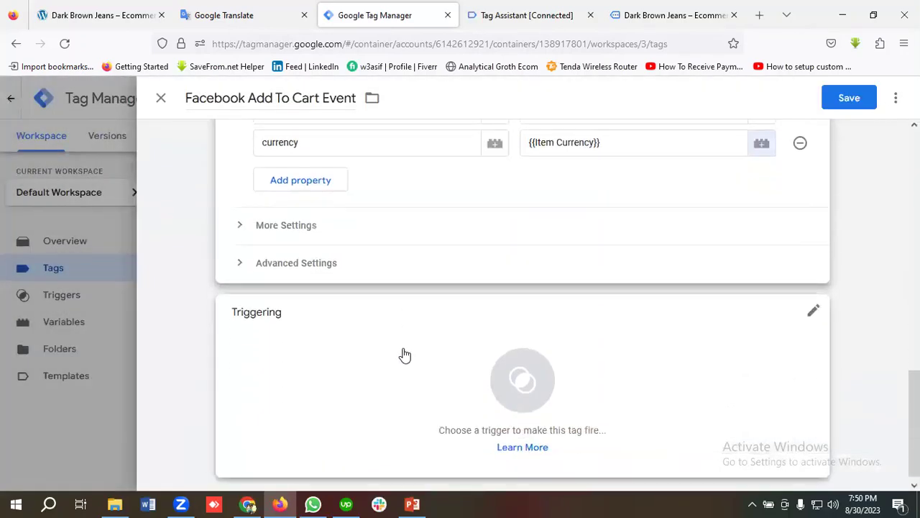
pyautogui.click(538, 391)
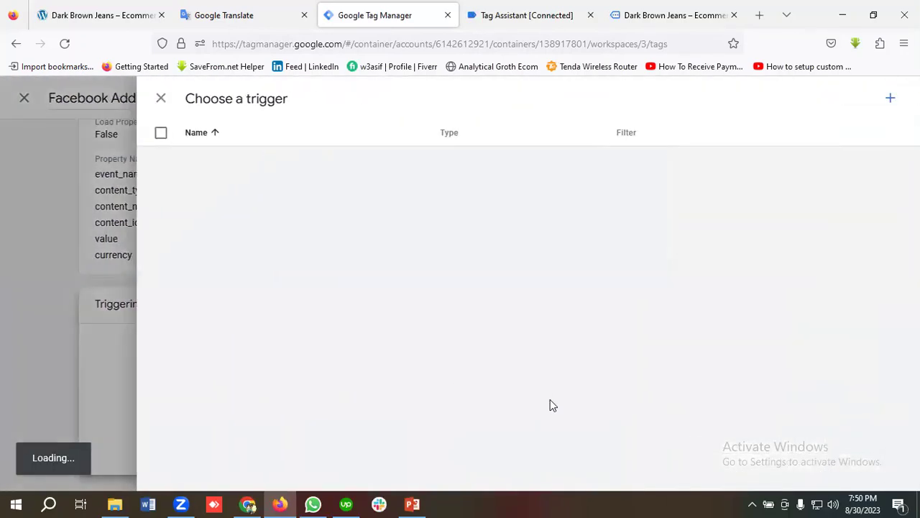
pyautogui.click(220, 159)
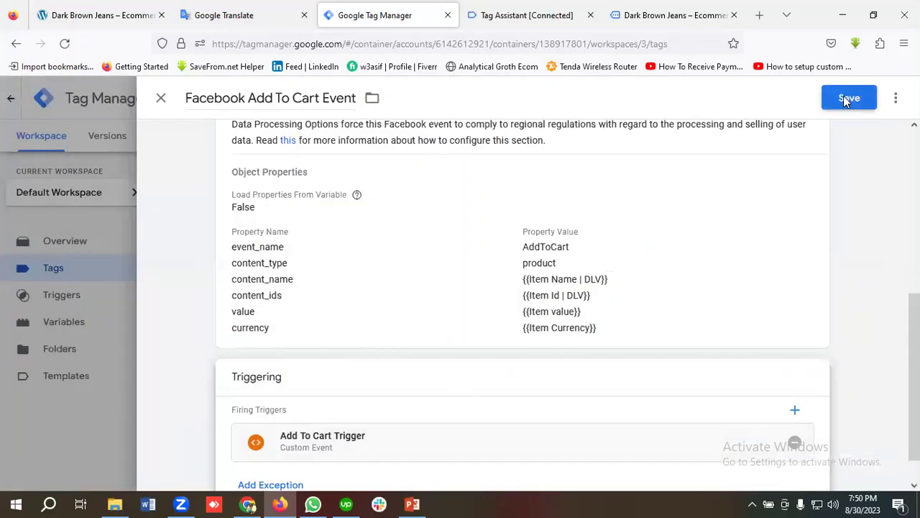
pyautogui.click(844, 98)
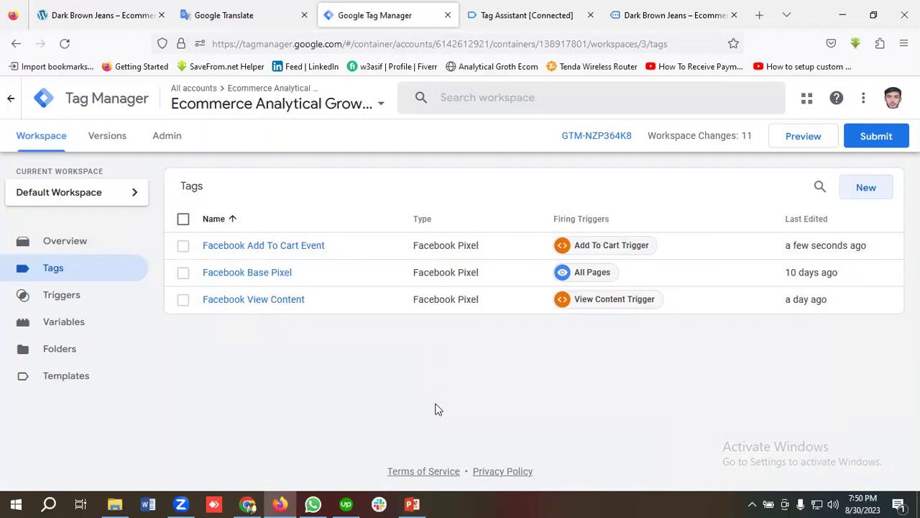
# Preview the container with Tag Assistant and open the Blue Denim Shorts product page in the connected store.
pyautogui.click(803, 137)
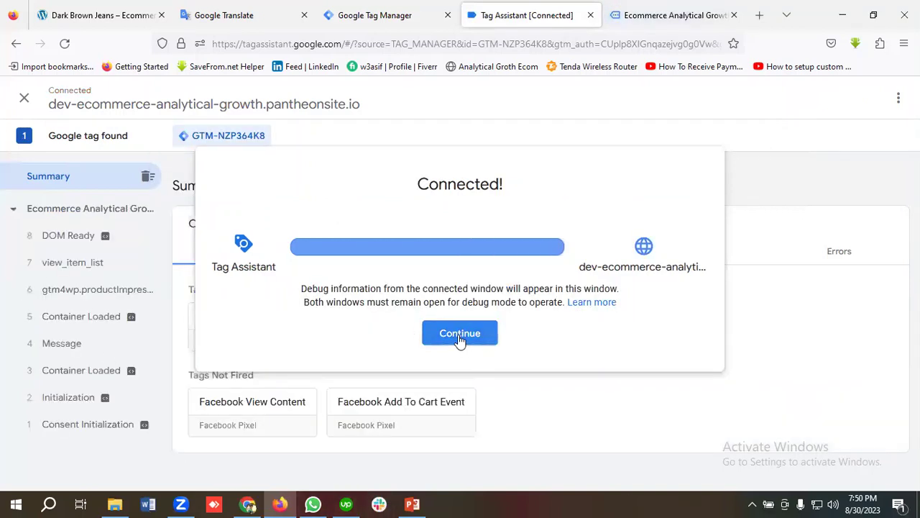
pyautogui.click(460, 340)
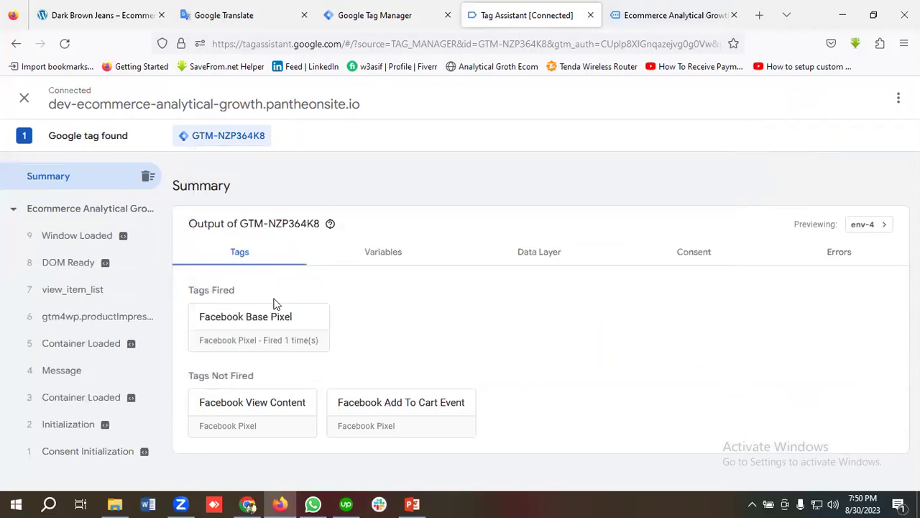
pyautogui.hotkey('ctrl', 'Tab')
pyautogui.scroll(-4, 108, 280)
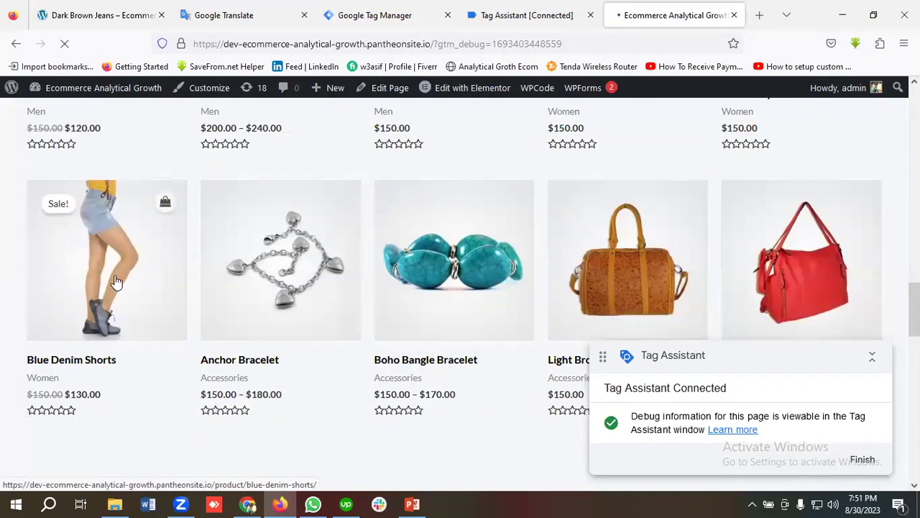
pyautogui.click(115, 280)
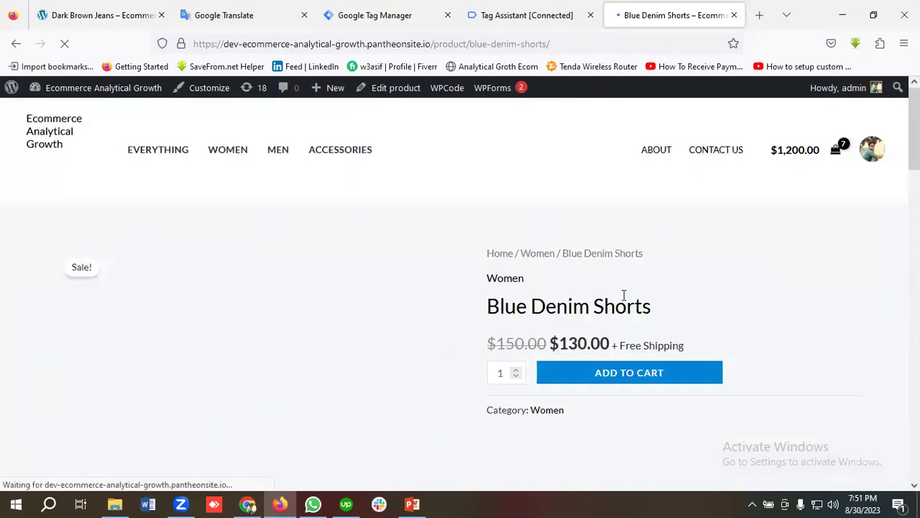
# Add the Blue Denim Shorts to the cart and check the fired tags in Tag Assistant.
pyautogui.scroll(-1, 623, 286)
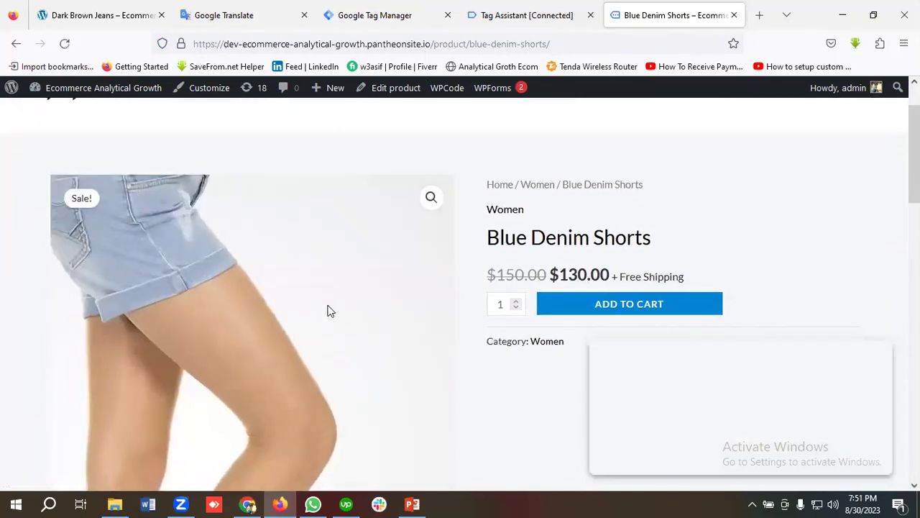
pyautogui.scroll(-1, 600, 255)
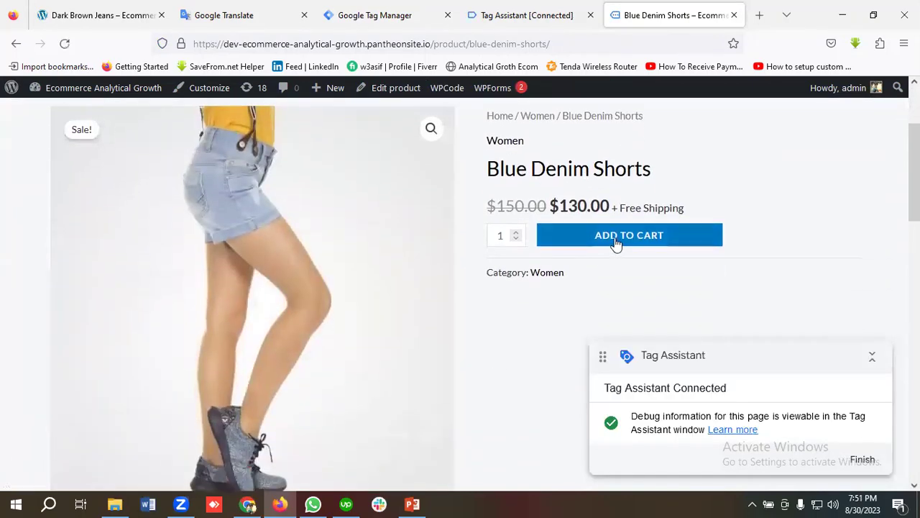
pyautogui.click(614, 241)
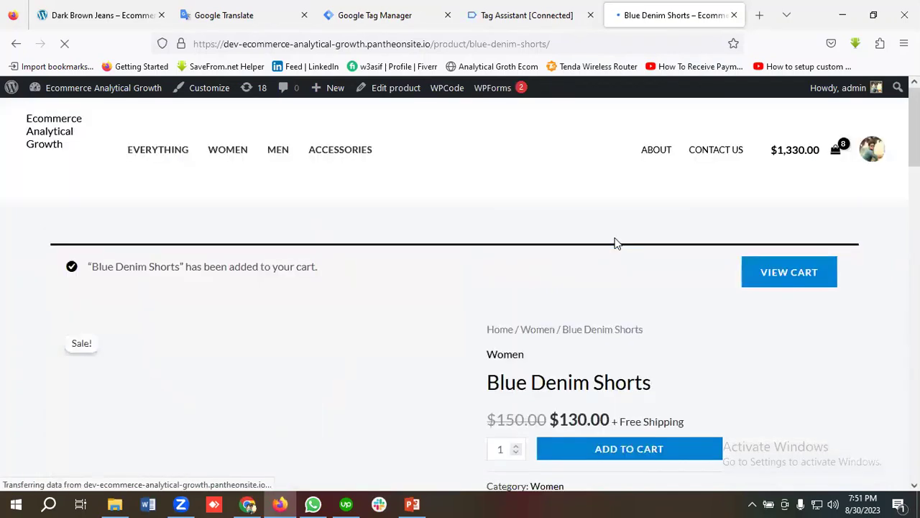
pyautogui.click(535, 16)
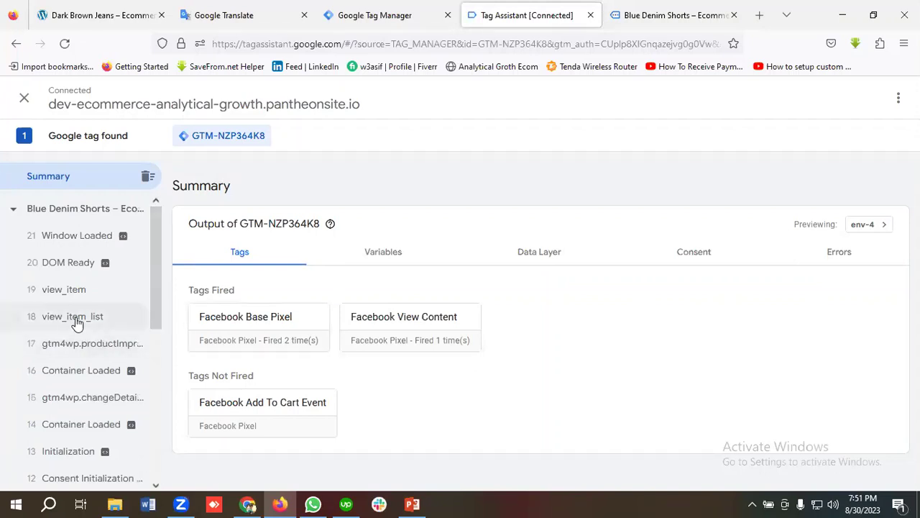
# Return to the store, add the Blue Denim Shorts to the cart again, and recheck the Tag Assistant summary.
pyautogui.click(669, 9)
pyautogui.scroll(-2, 622, 274)
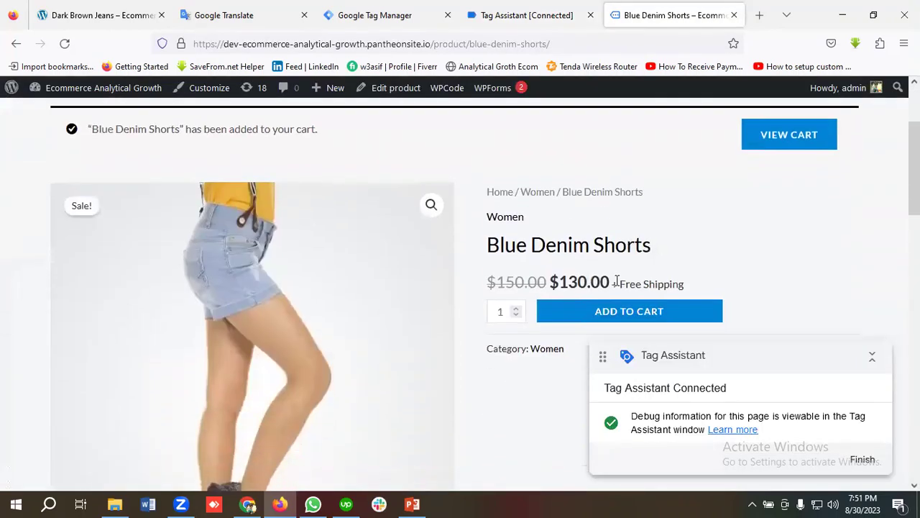
pyautogui.click(613, 314)
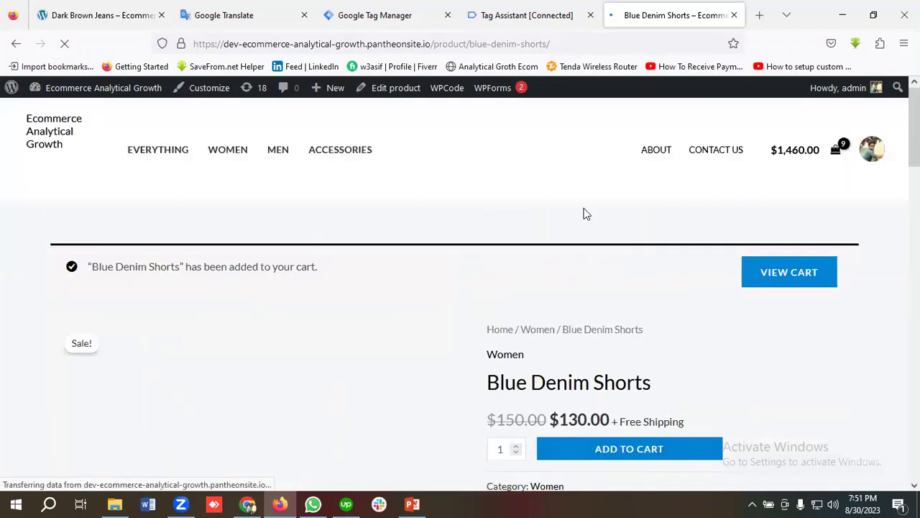
pyautogui.click(541, 15)
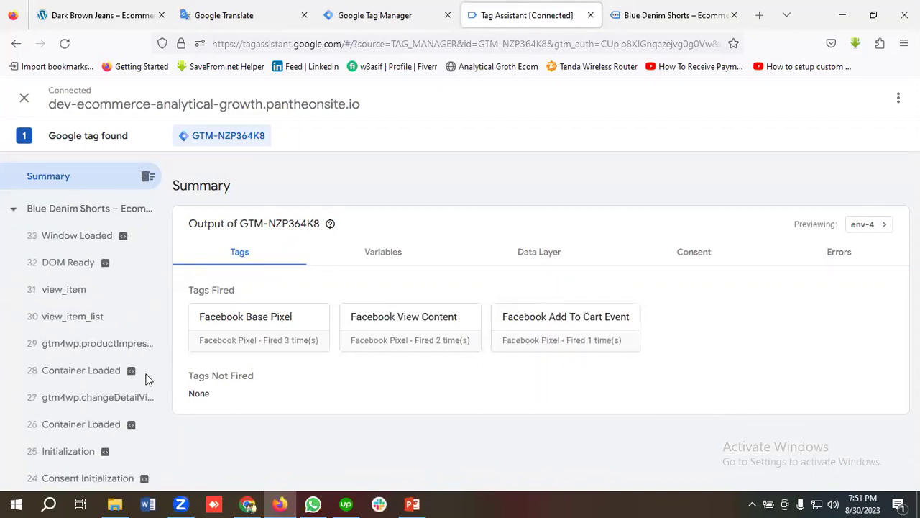
# Examine the variable values of the add_to_cart event in Tag Assistant and compare them with the Blue Denim Shorts product page.
pyautogui.scroll(-3, 113, 333)
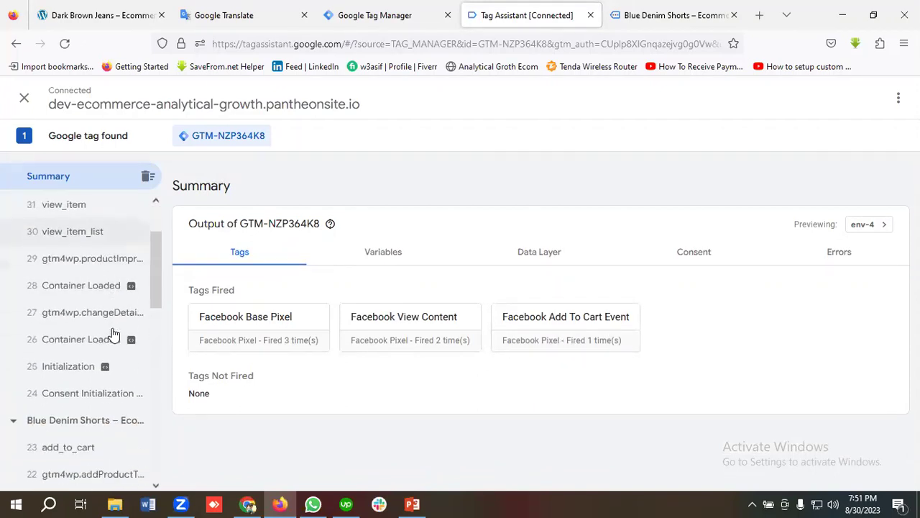
pyautogui.click(82, 352)
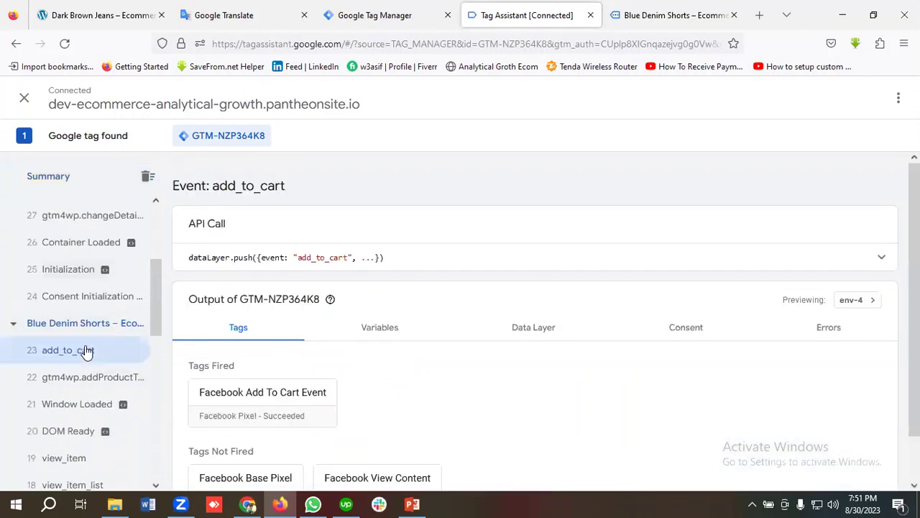
pyautogui.click(374, 328)
pyautogui.scroll(-1, 411, 329)
pyautogui.scroll(-1, 412, 330)
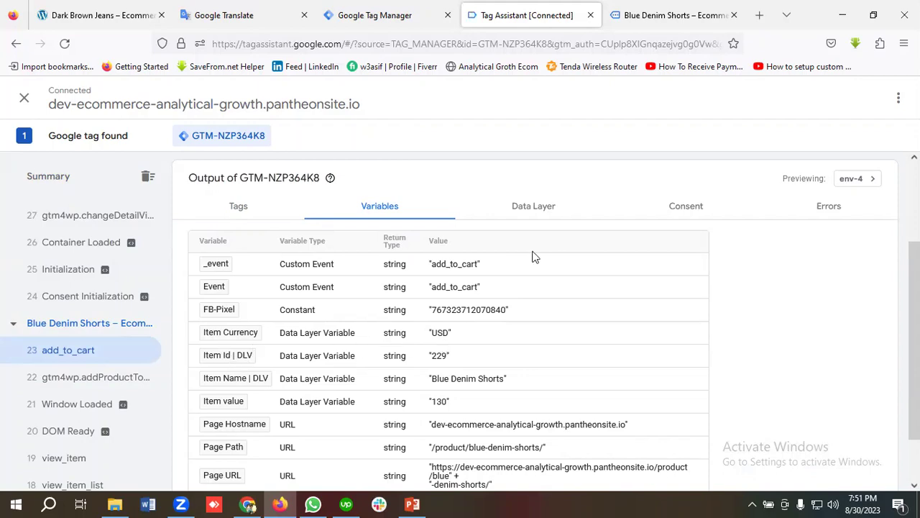
pyautogui.scroll(-2, 544, 276)
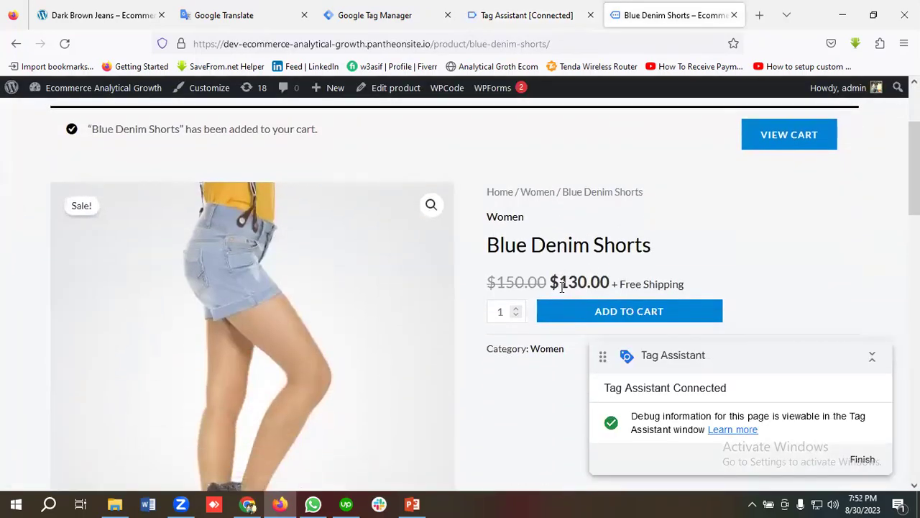
pyautogui.click(513, 10)
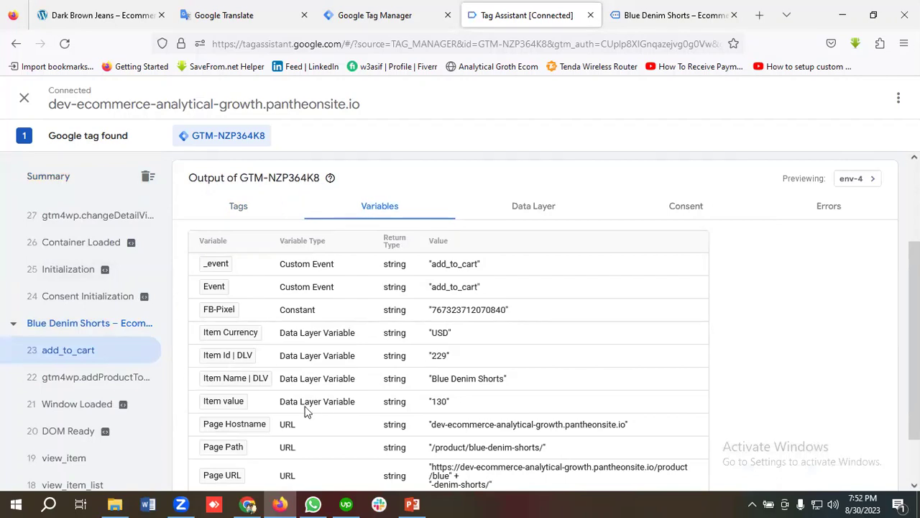
# Check the add_to_cart event's Item value variable against the price on the Blue Denim Shorts product page.
pyautogui.scroll(-2, 293, 383)
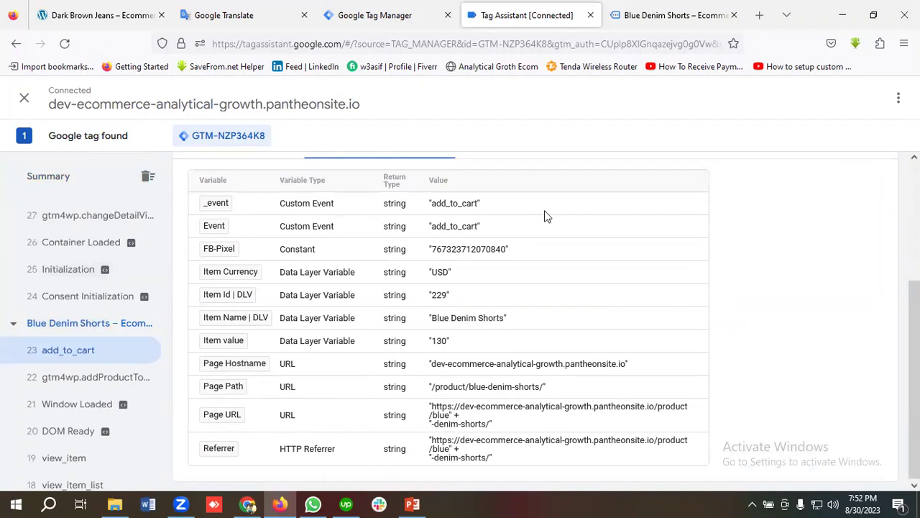
pyautogui.click(639, 11)
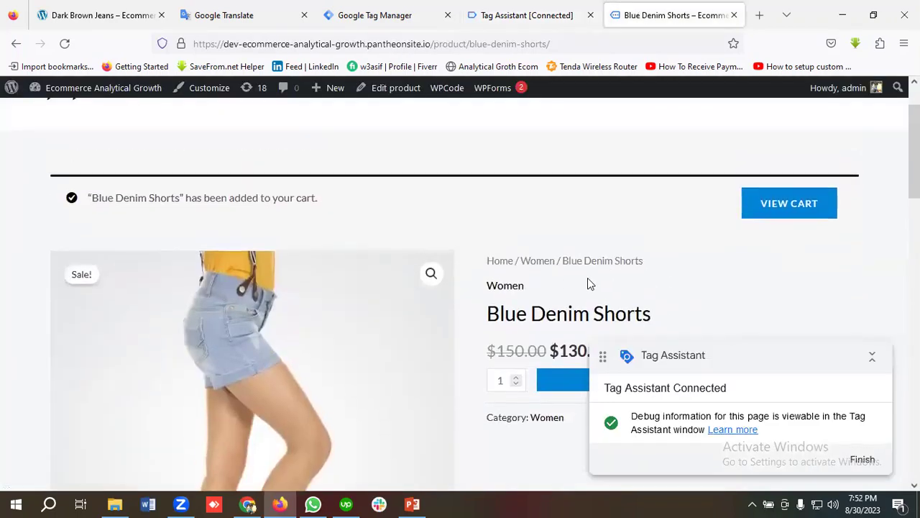
pyautogui.scroll(-1, 588, 277)
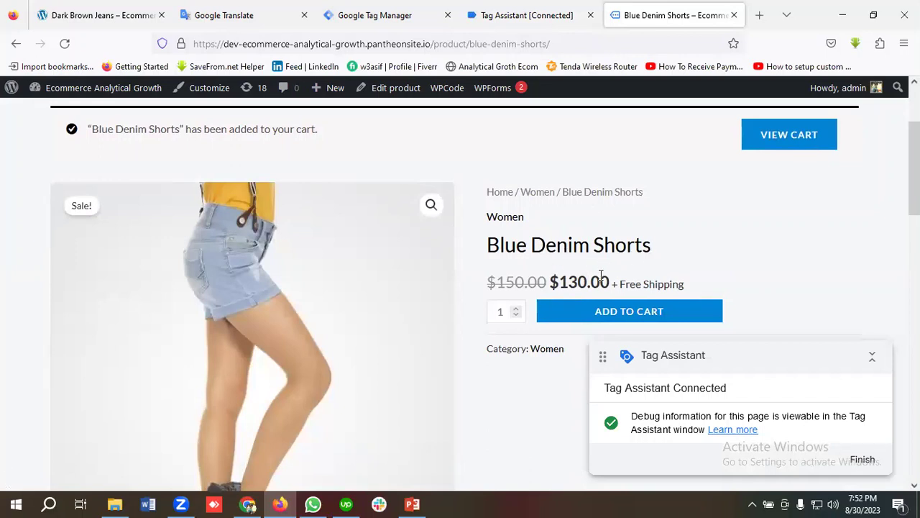
pyautogui.click(532, 9)
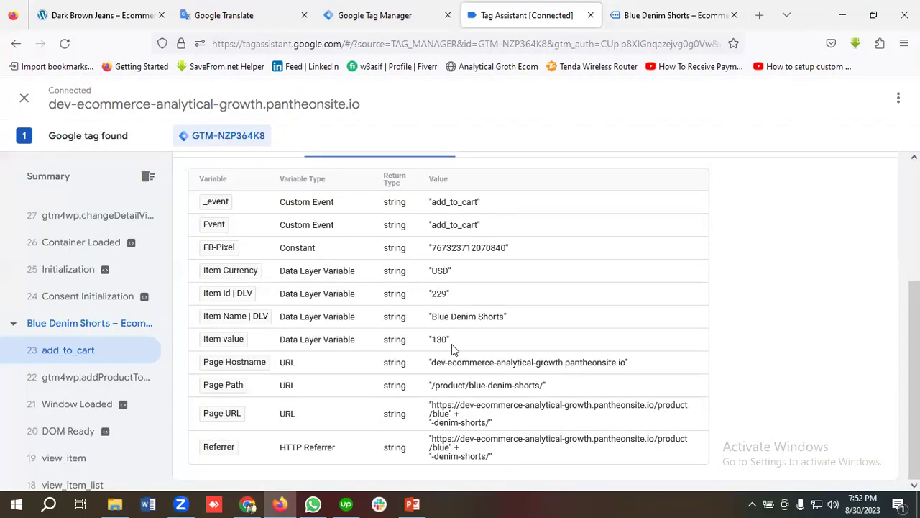
# Return to the Tag Assistant summary and view the container's fired tags, including Facebook Add To Cart Event.
pyautogui.scroll(3, 452, 344)
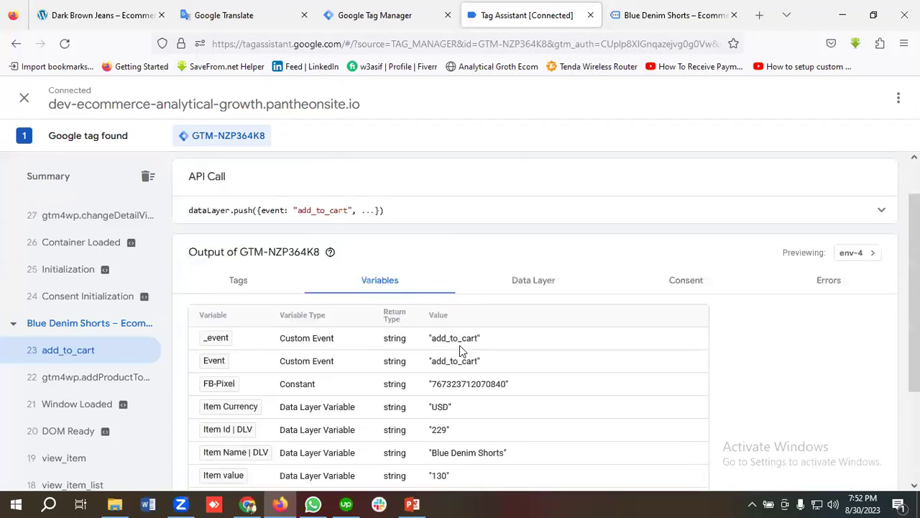
pyautogui.scroll(5, 123, 267)
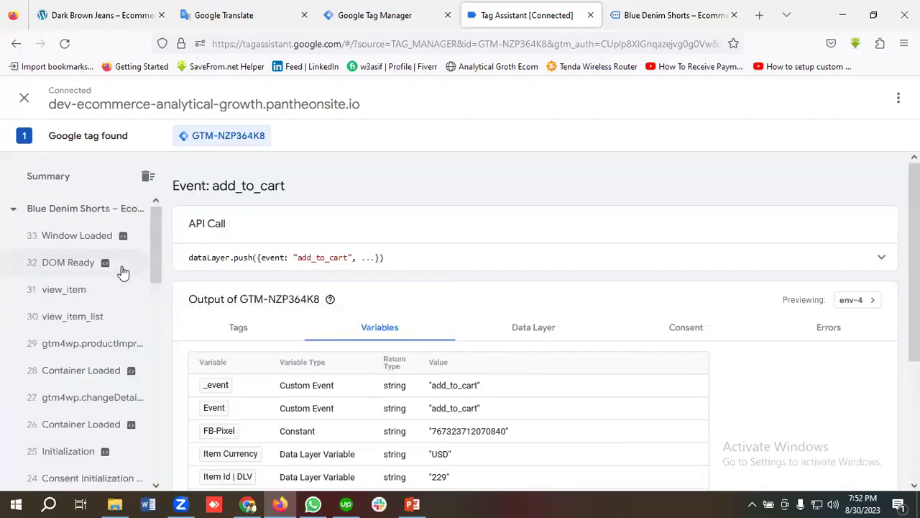
pyautogui.click(108, 182)
pyautogui.click(245, 255)
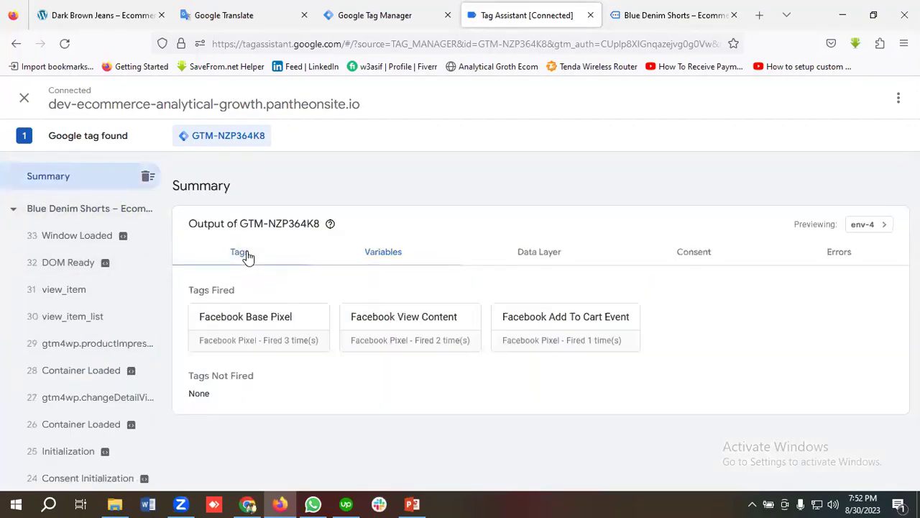